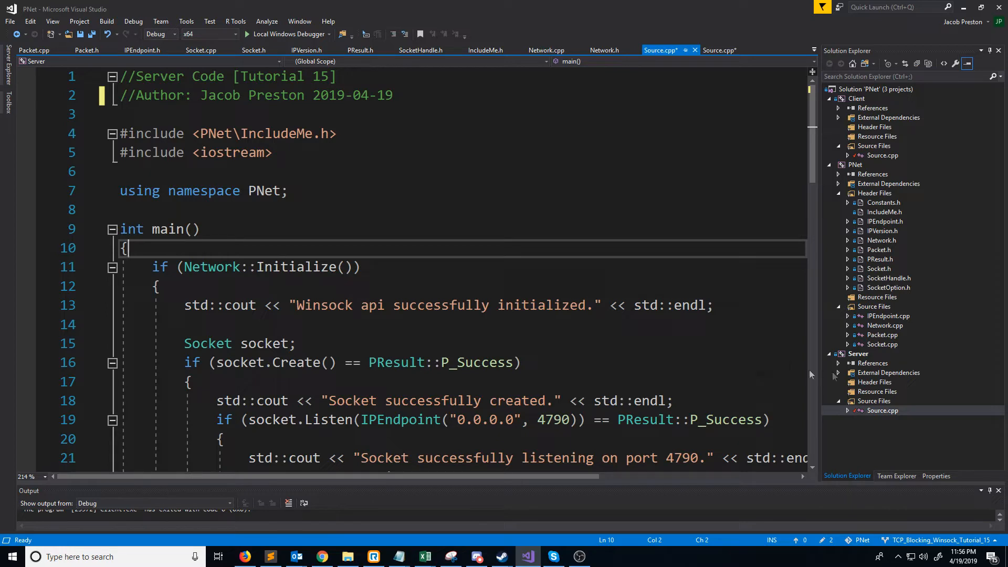
In Socket.cpp's Recv, return P_GenericError when bufferSize exceeds PNet::g_MaxPacketSize
double_click(883, 345)
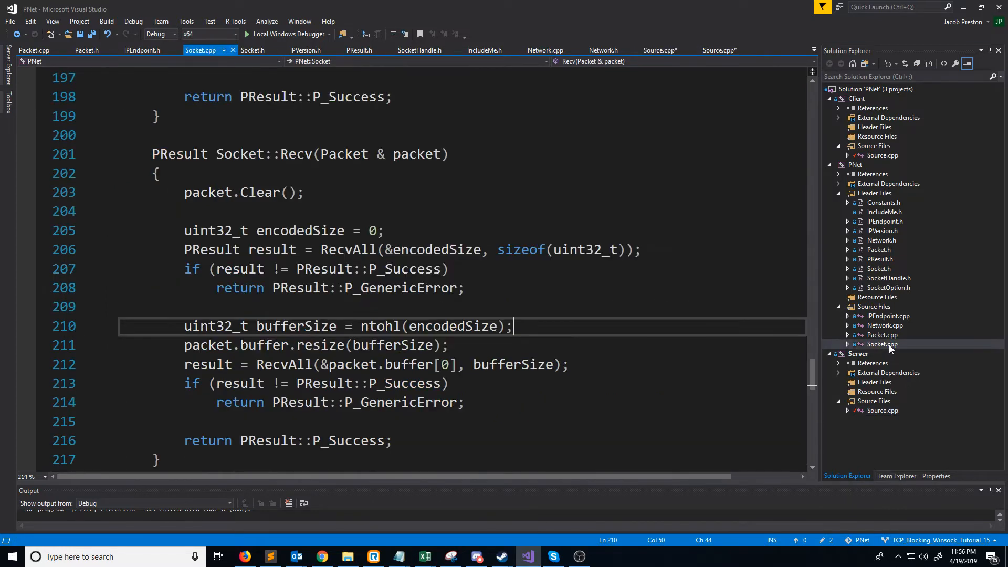
scroll(395, 275, "up", 1)
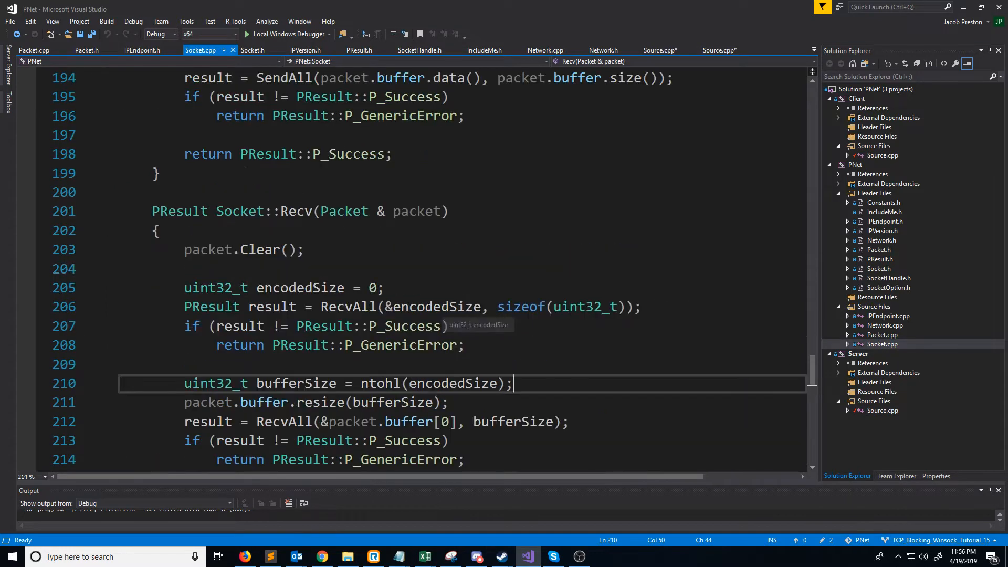
double_click(344, 212)
scroll(394, 276, "down", 1)
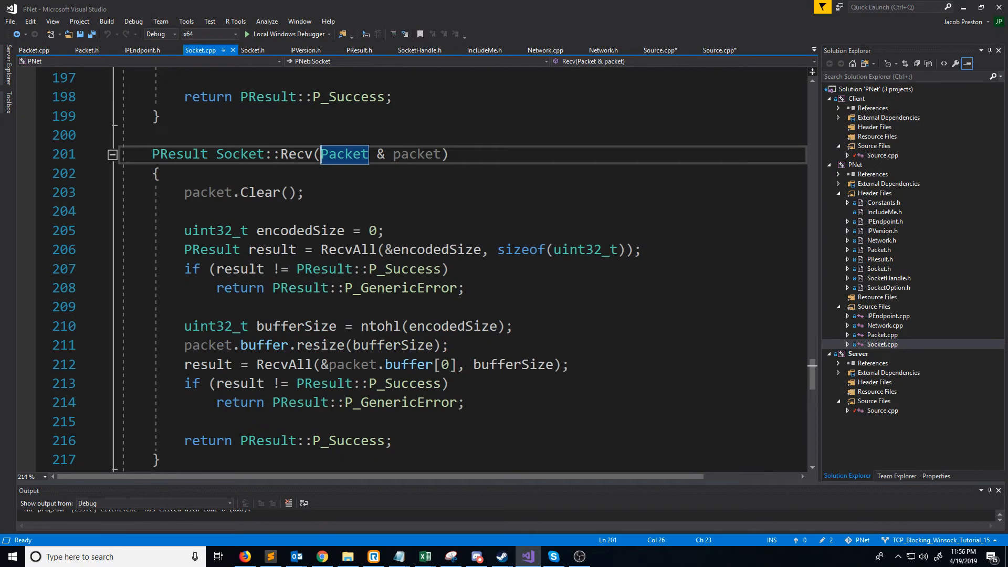
left_click(551, 326)
key("Return")
key("Return")
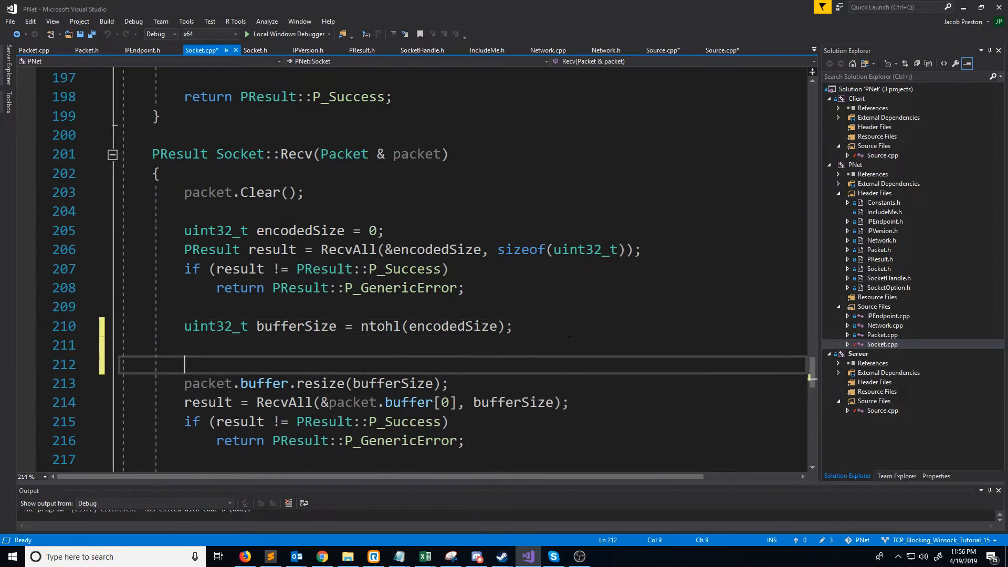
key("Return")
key("Up")
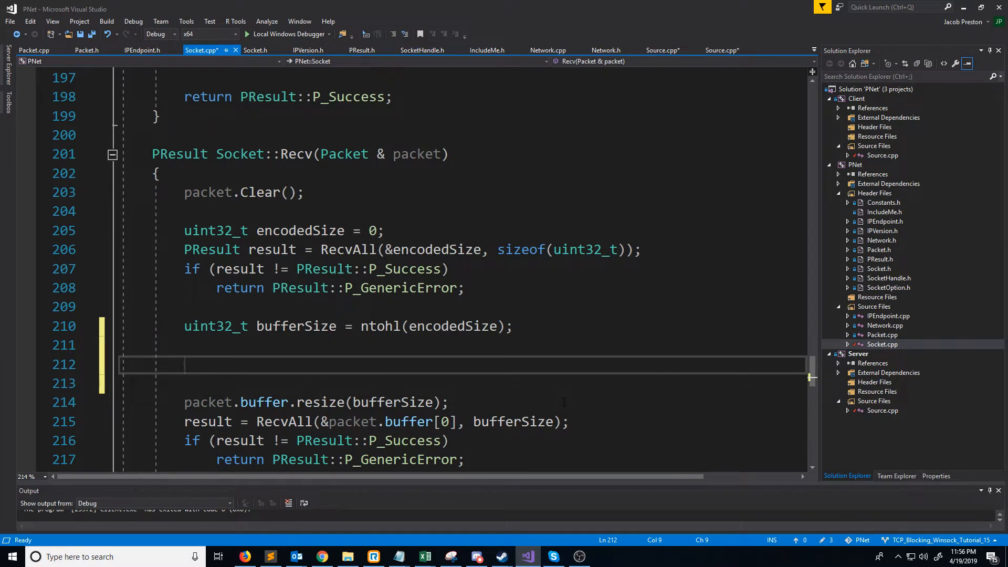
type("if (bufferSize > PN")
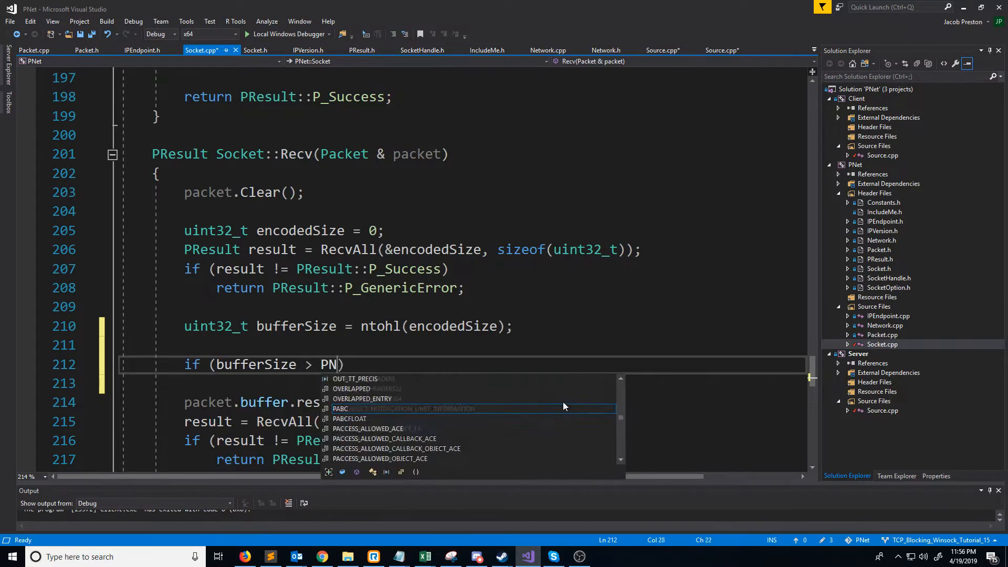
type("et::g_MaxPacketSize)")
key("Return")
type("return PResult::P_GenericError;")
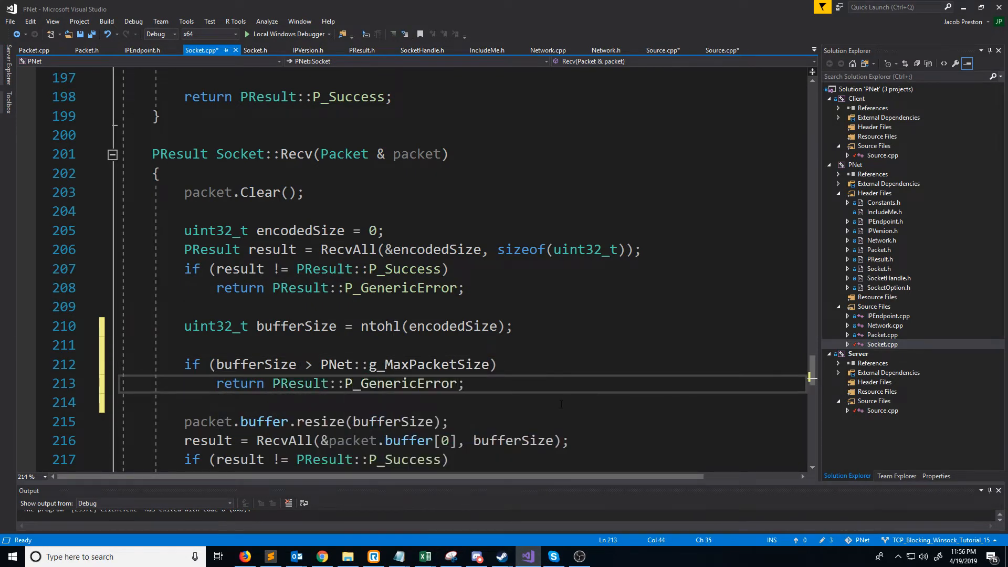
key("Up")
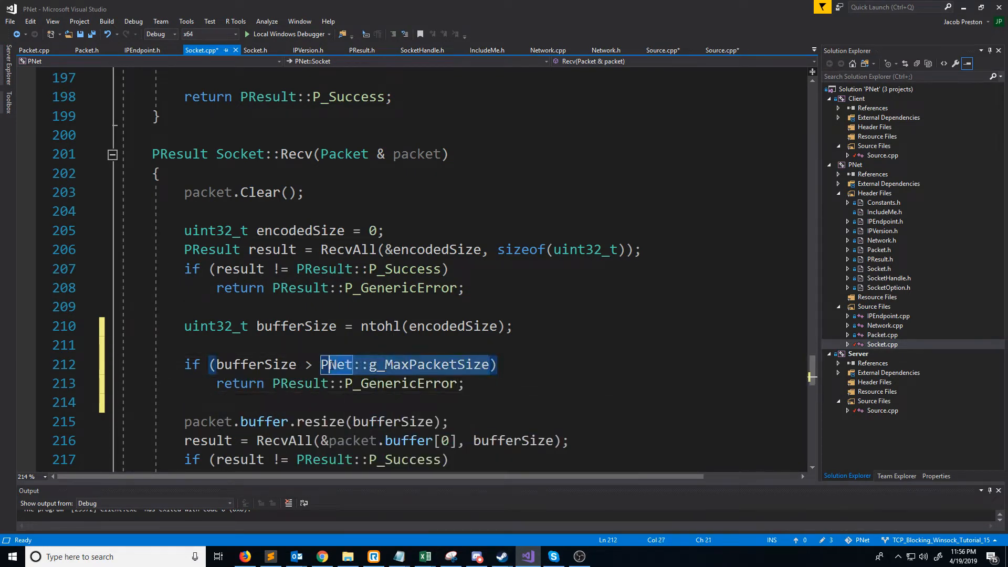
key("ctrl+Left")
key("ctrl+Left")
key("ctrl+Left")
key("ctrl+Left")
left_click(455, 370)
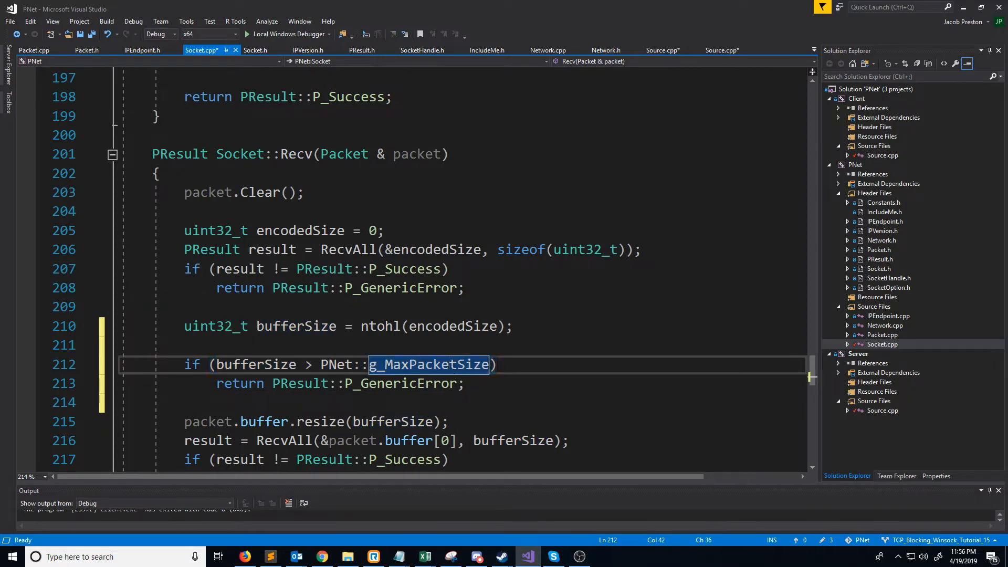
left_click_drag(464, 384, 186, 364)
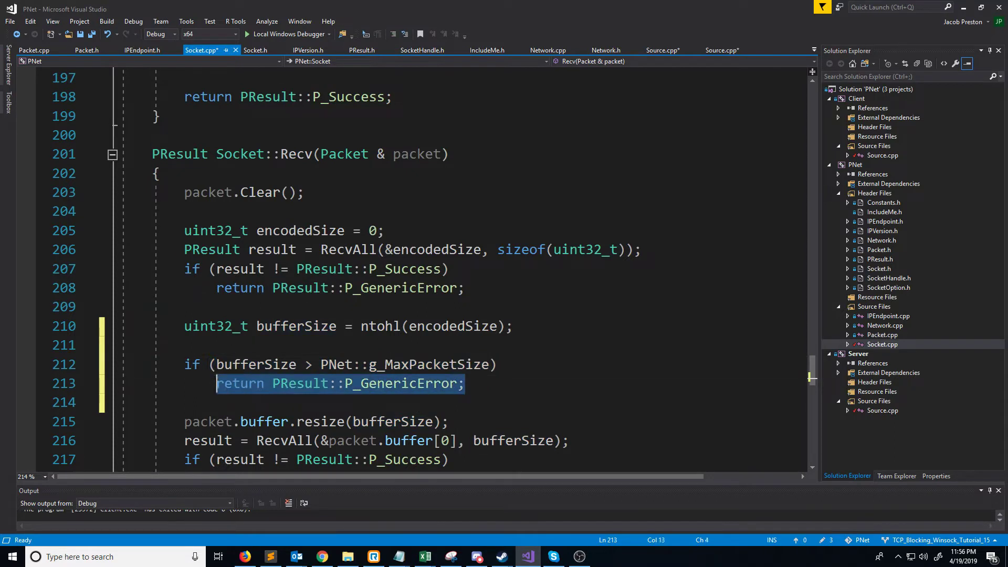
left_click(480, 402)
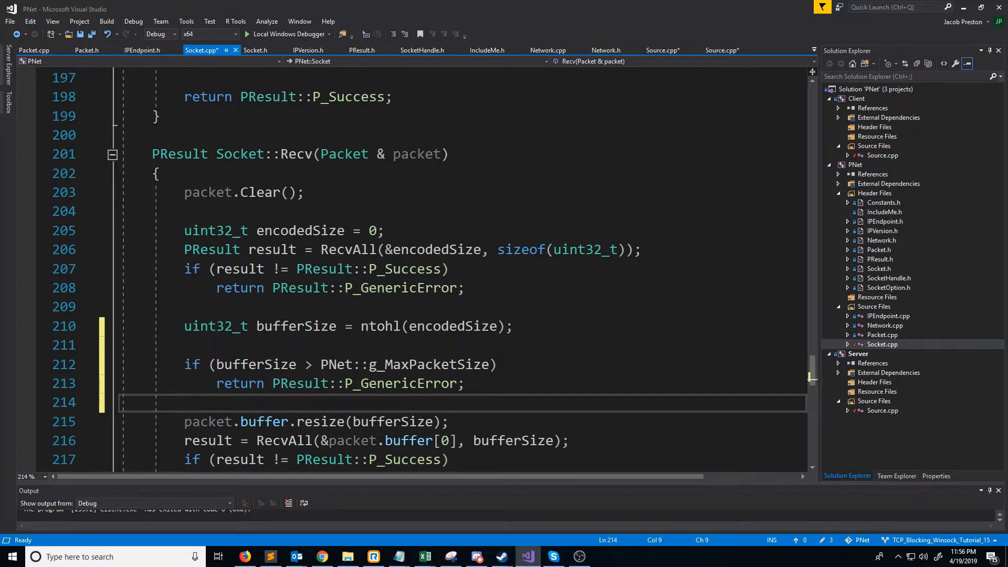
Add a new item to the PNet Header Files folder for the PacketException header
left_click(875, 193)
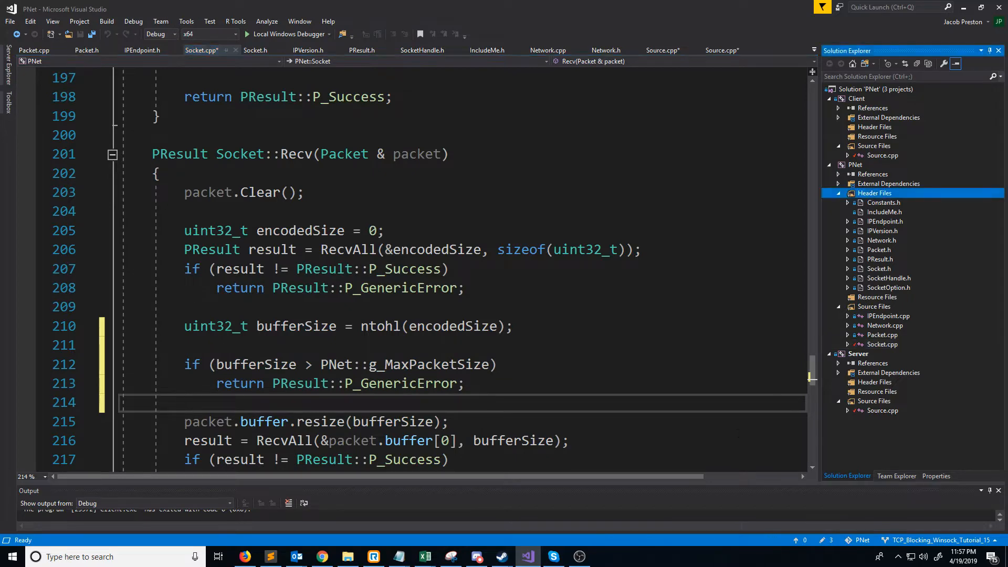
right_click(889, 195)
left_click(756, 224)
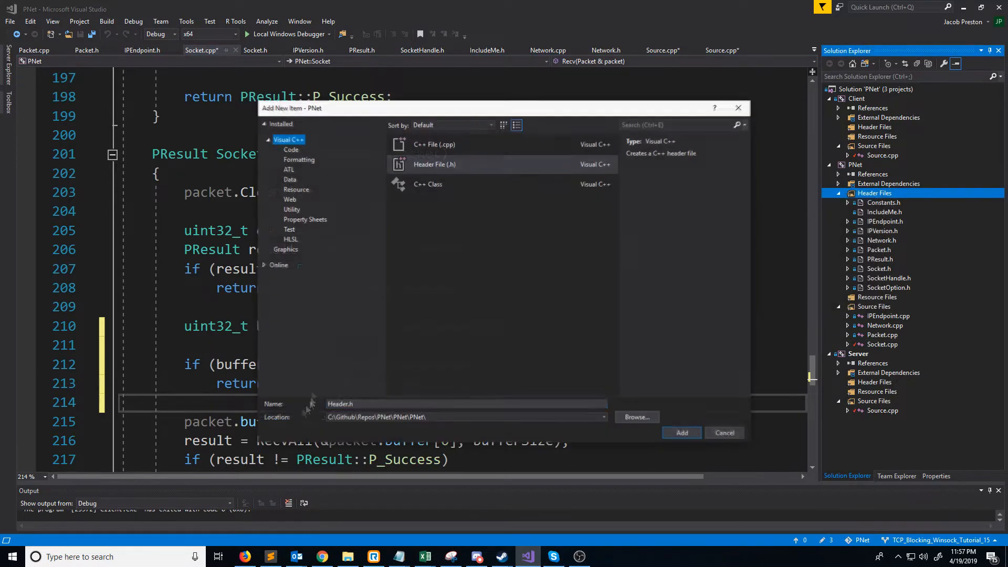
type("PacketException")
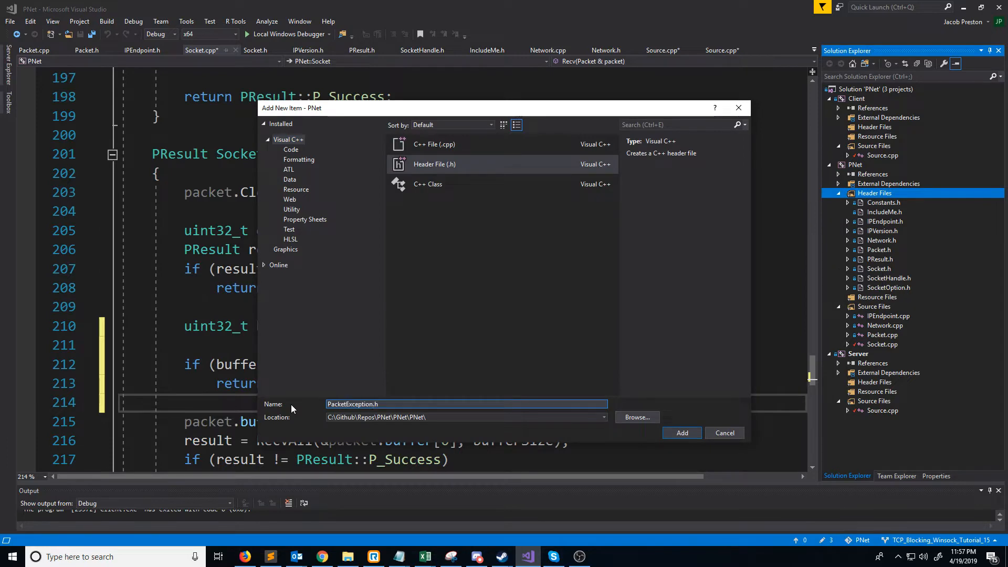
Create PacketException.h and paste the class with its constructor string parameter and private message member
key("Return")
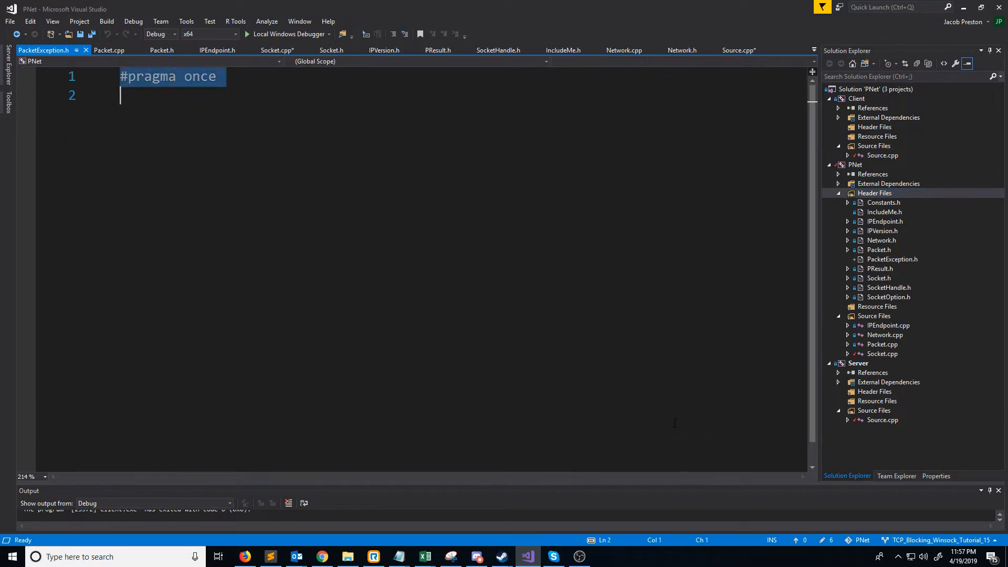
key("ctrl+v")
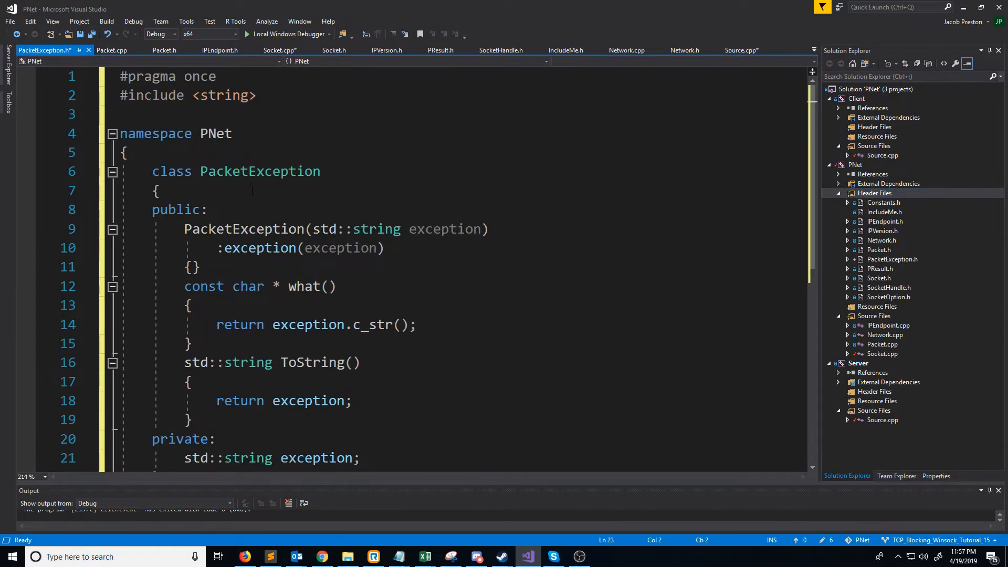
left_click(257, 170)
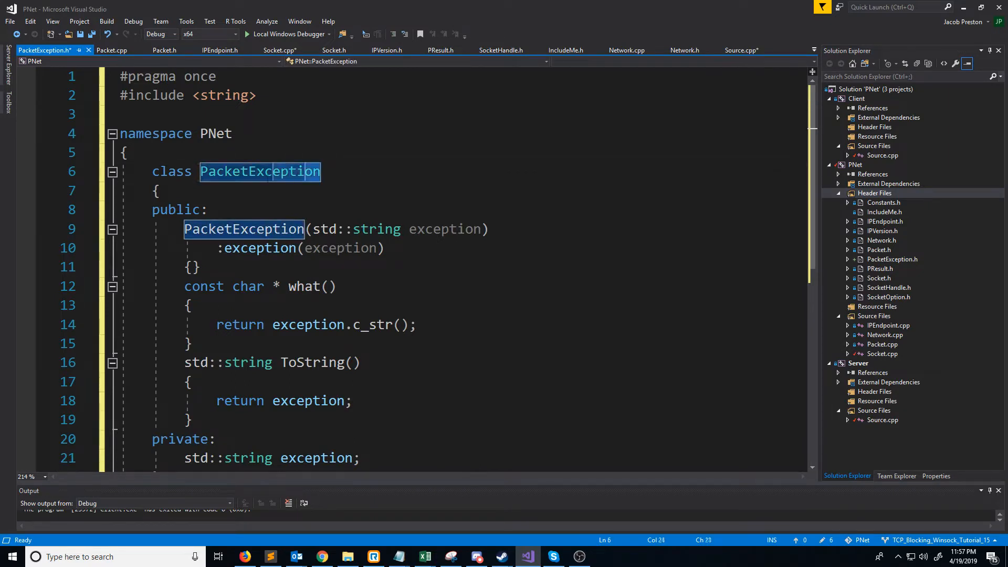
left_click_drag(321, 171, 196, 171)
left_click_drag(314, 228, 482, 228)
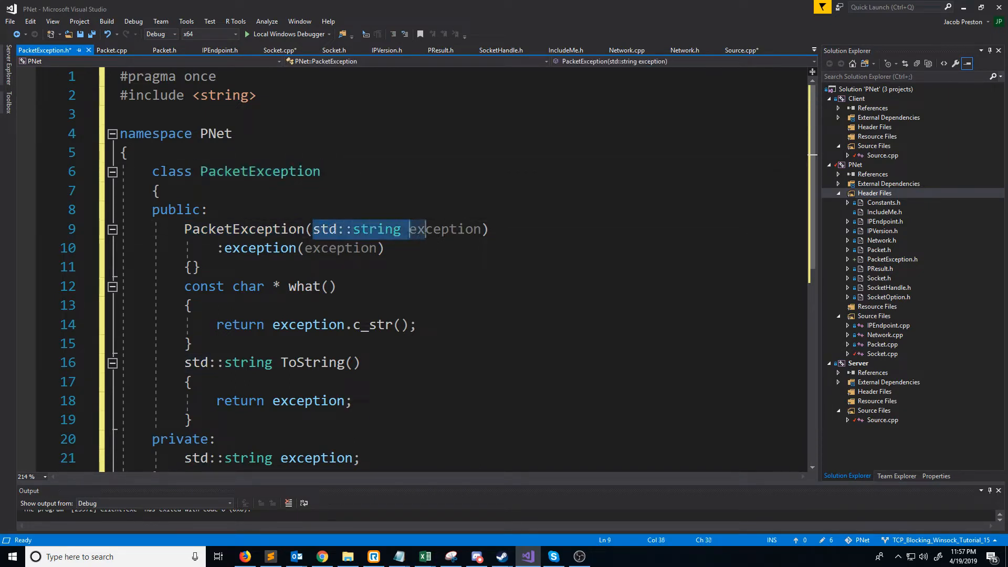
scroll(442, 276, "down", 1)
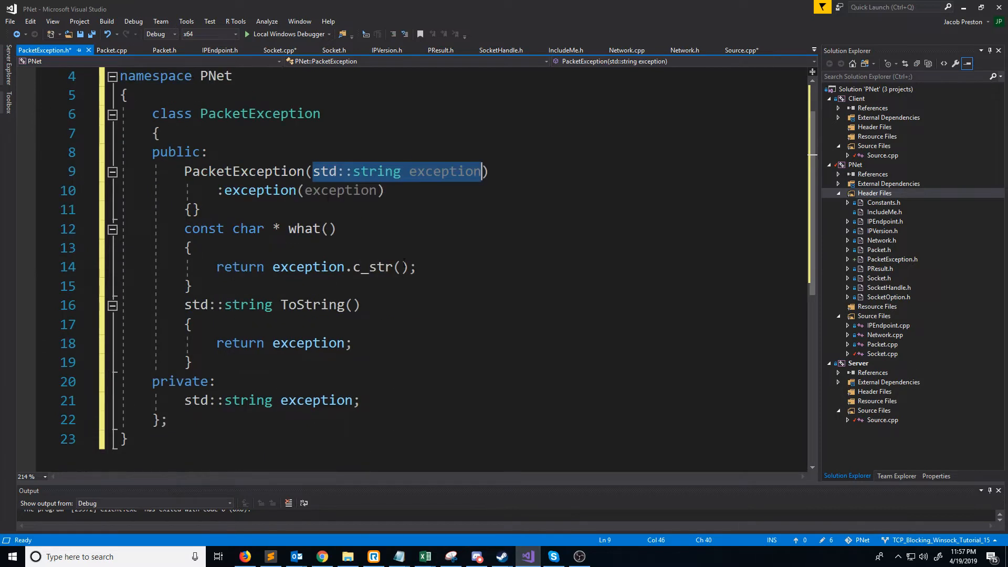
left_click_drag(360, 401, 184, 400)
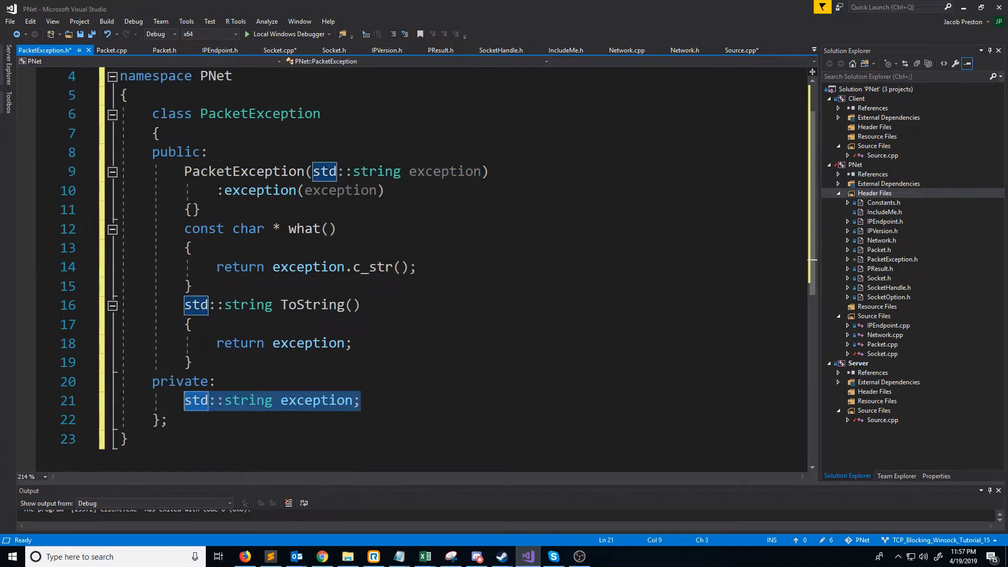
Review the what() and ToString() methods and the PacketException class declaration, then move to Packet.cpp
left_click_drag(194, 285, 185, 229)
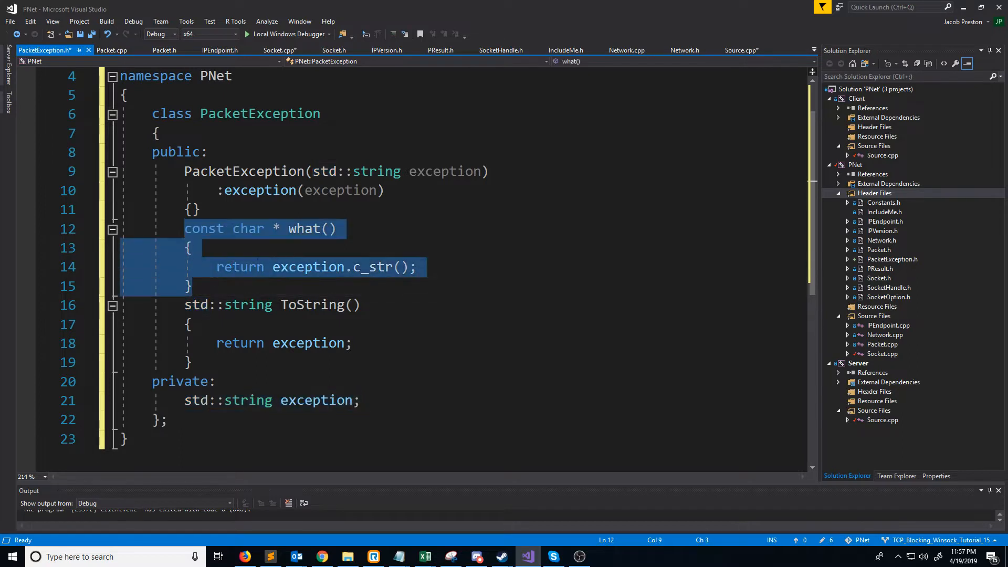
double_click(302, 229)
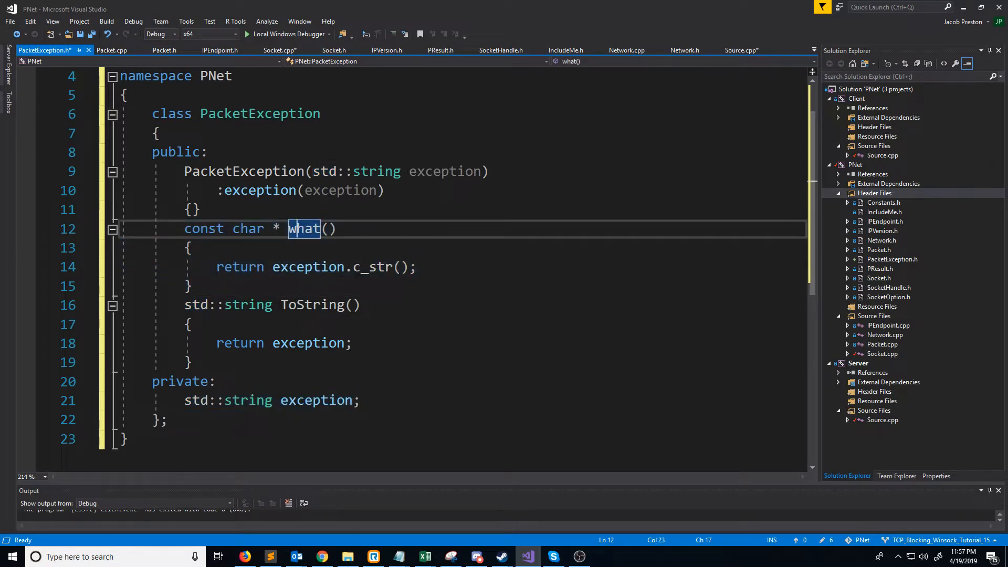
left_click_drag(234, 228, 189, 251)
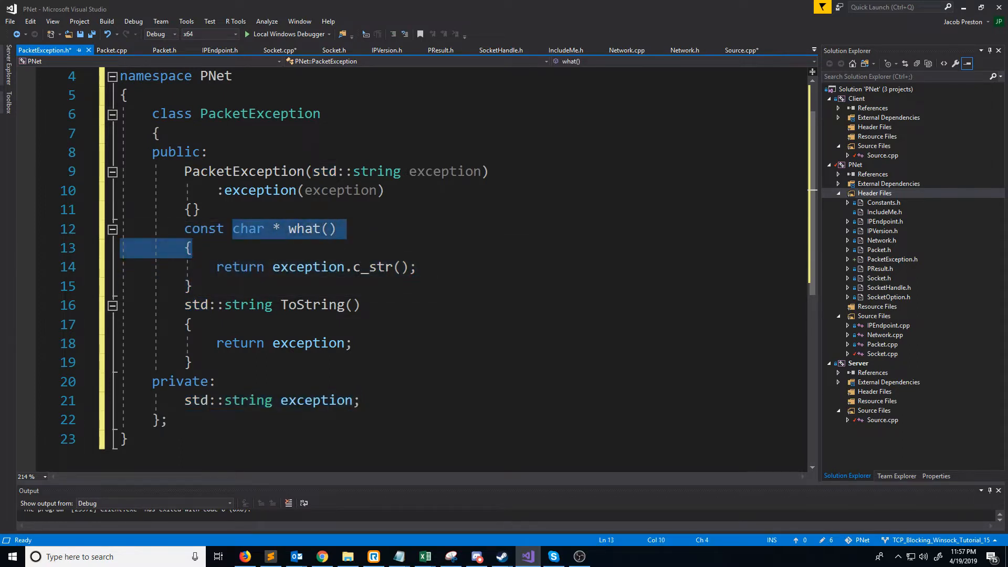
left_click(191, 362)
double_click(312, 305)
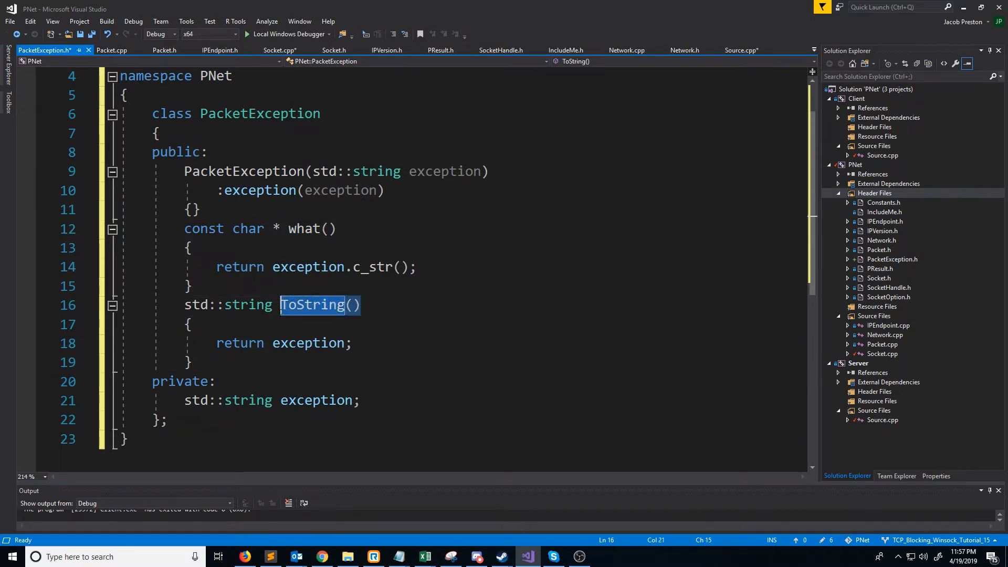
left_click(249, 306)
scroll(316, 300, "up", 3)
double_click(260, 171)
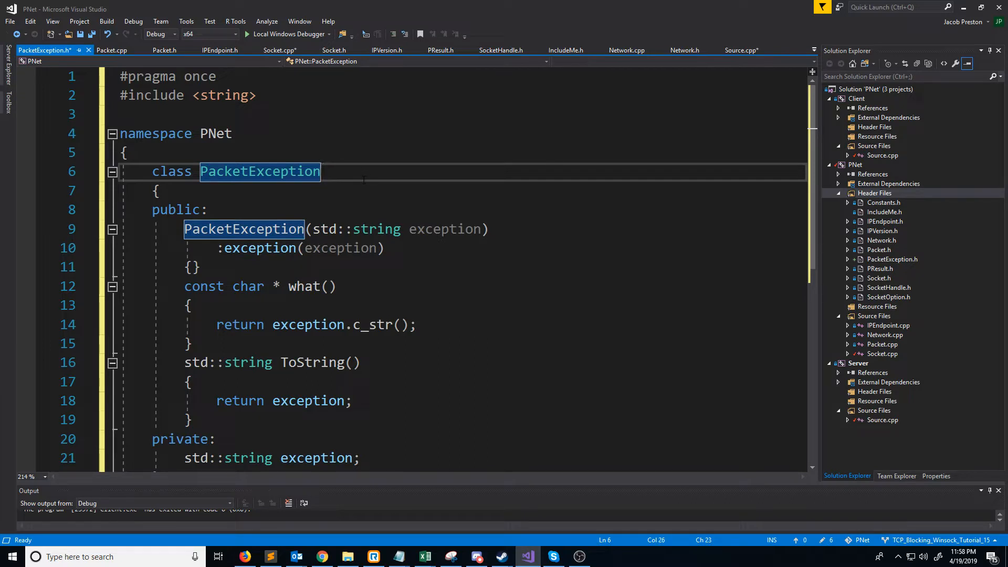
left_click_drag(321, 172, 152, 175)
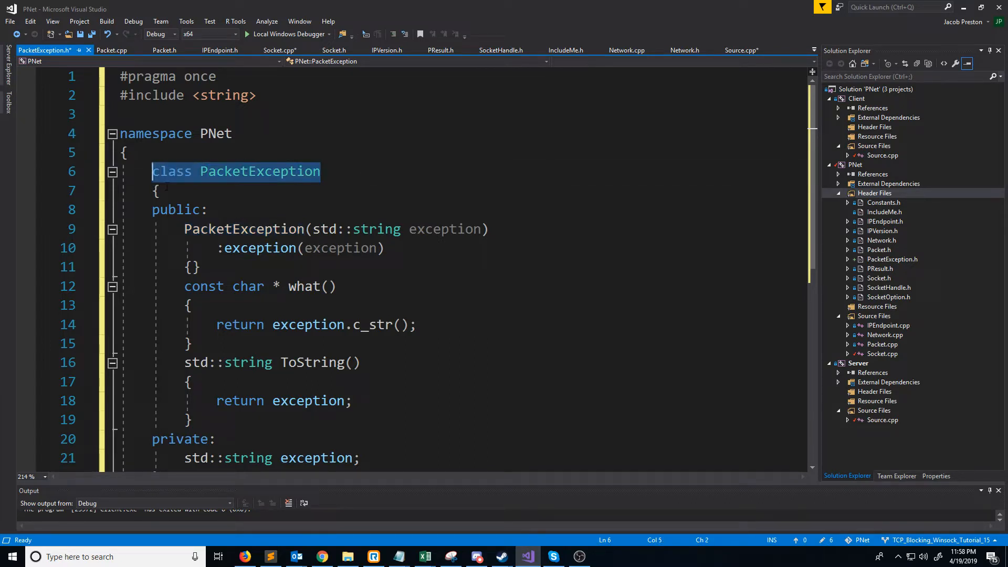
left_click(165, 190)
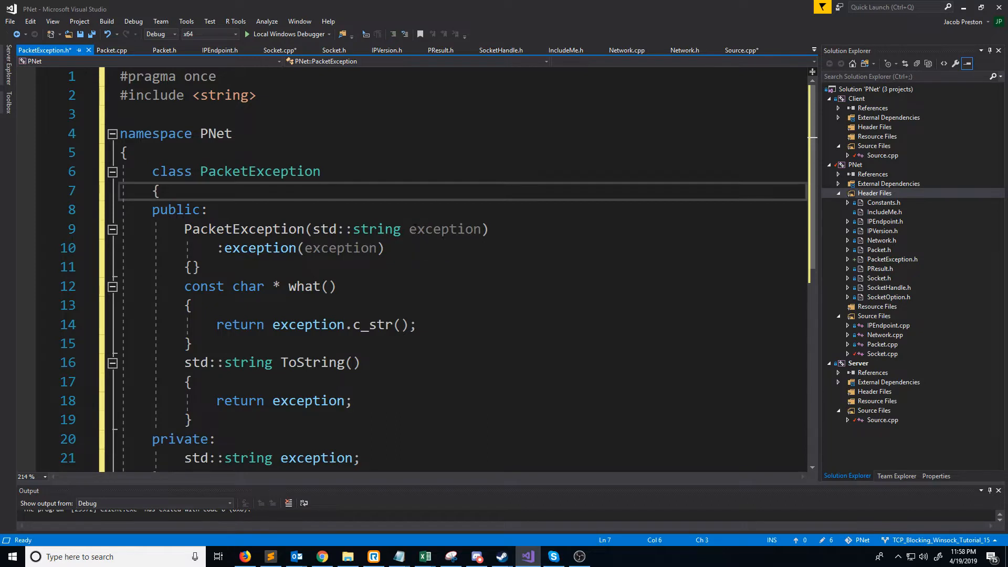
double_click(207, 171)
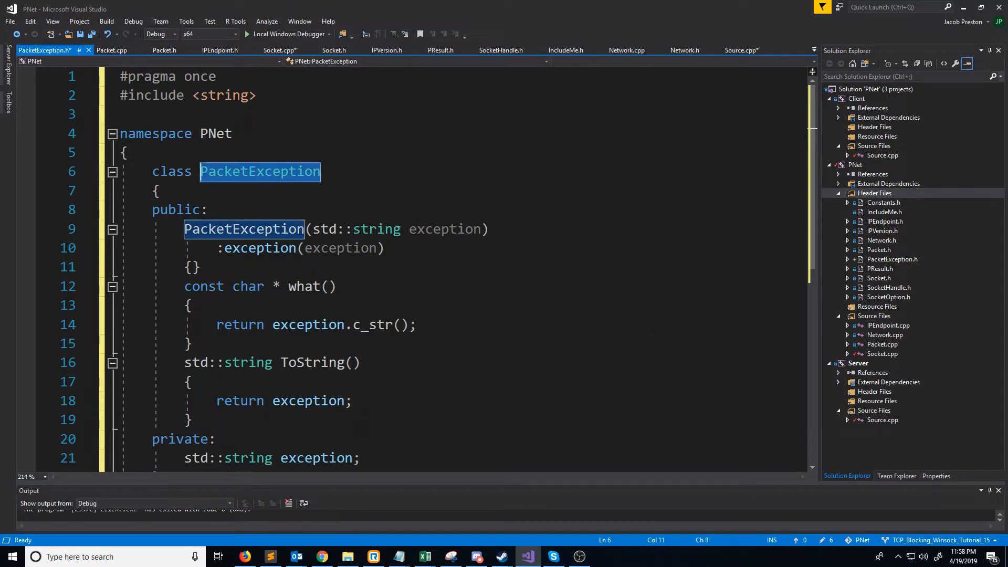
double_click(882, 344)
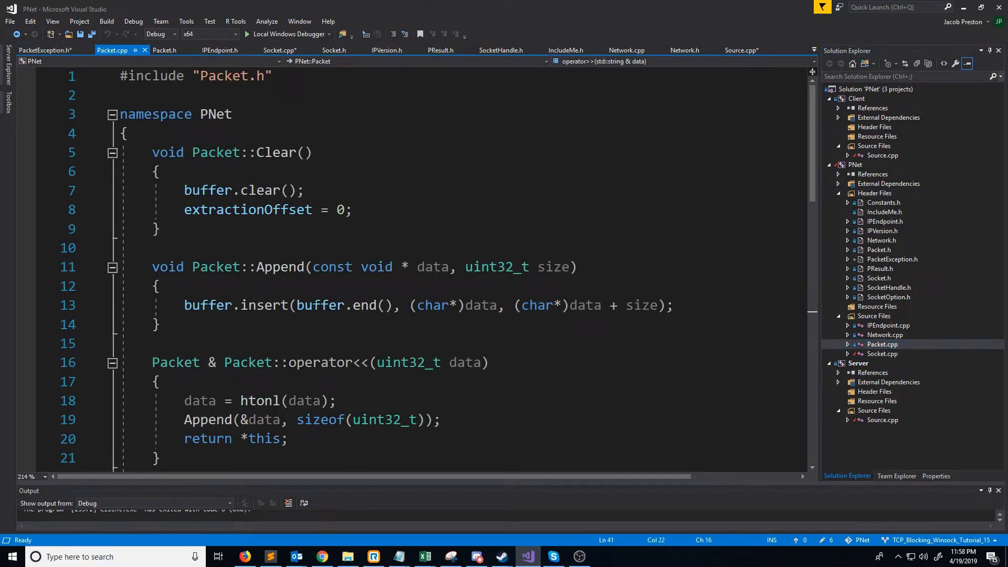
In Packet::Append add an if checking buffer.size()+size against g_MaxPacketSize and include Constants.h
double_click(292, 267)
key("Down")
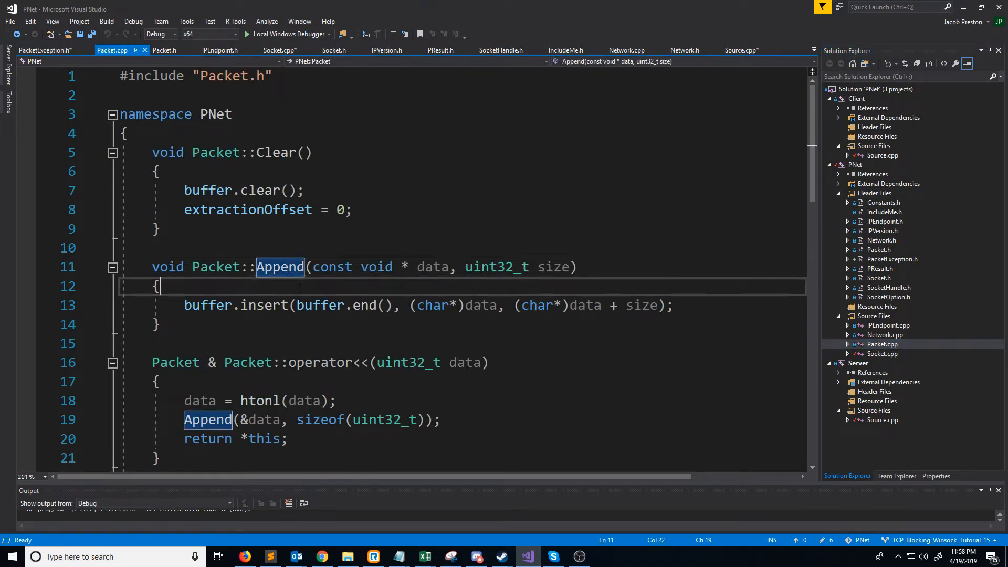
scroll(463, 268, "down", 1)
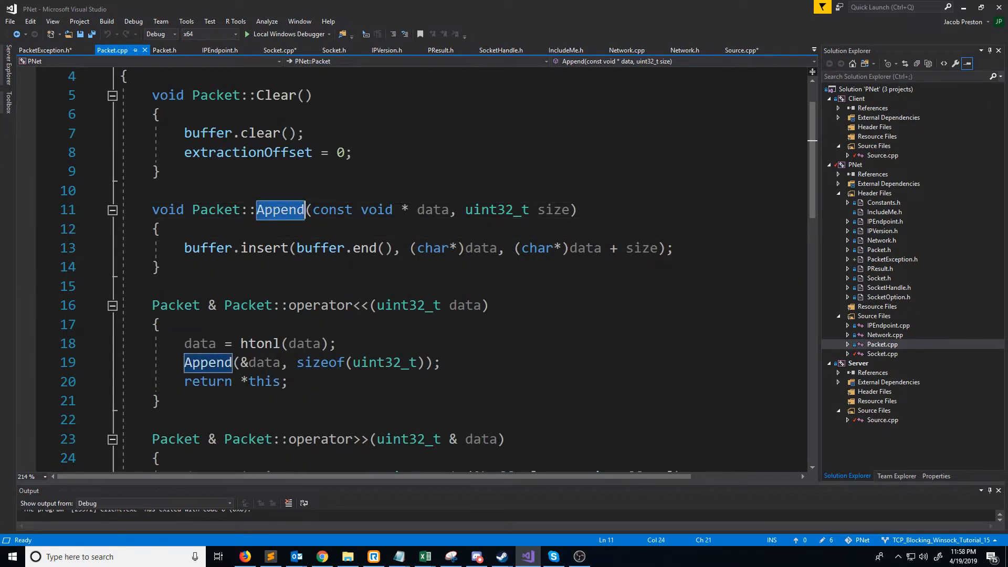
key("Return")
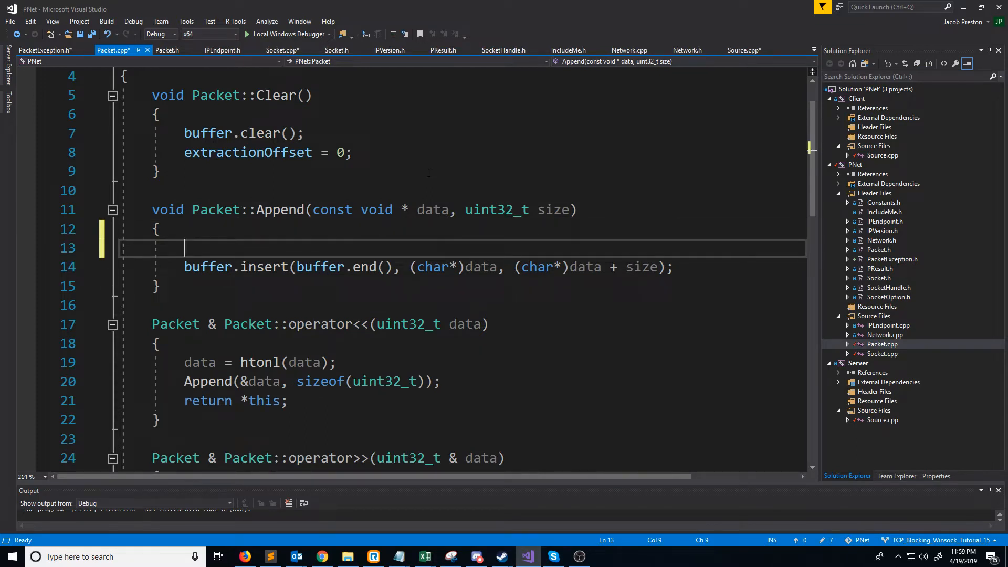
type("if ((buff")
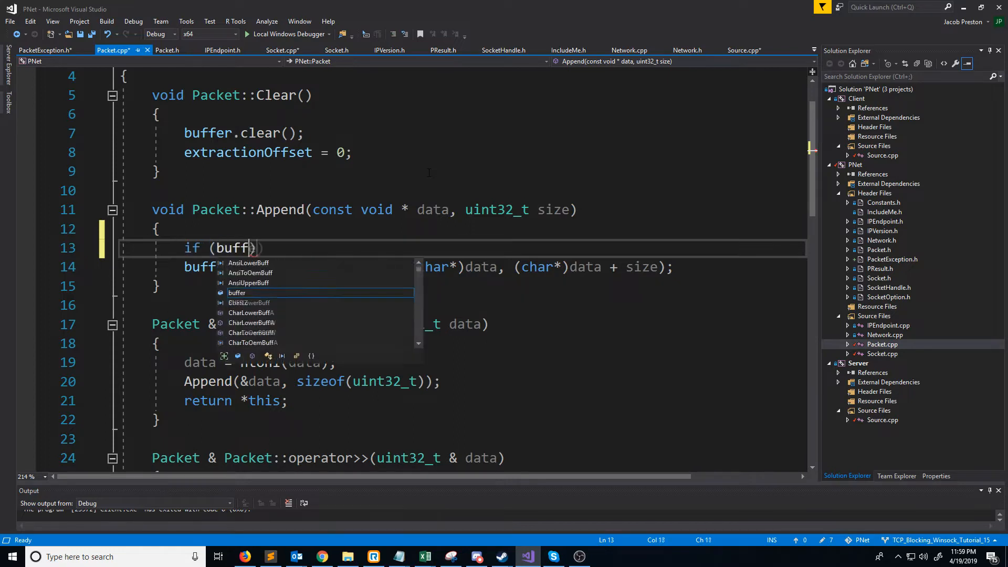
type("er.size() + size) > PNet::")
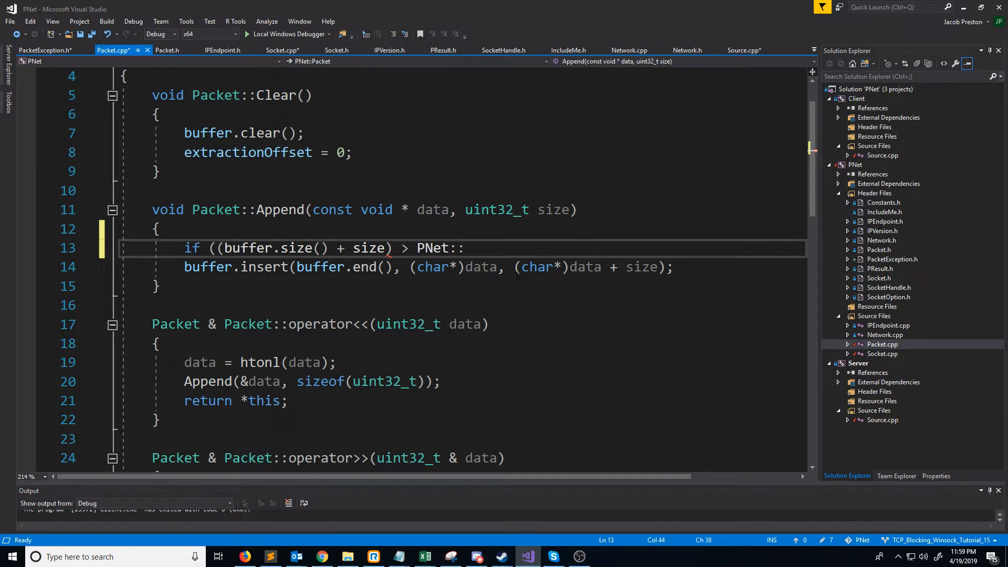
scroll(504, 274, "up", 1)
key("ctrl+Home")
key("End")
key("Return")
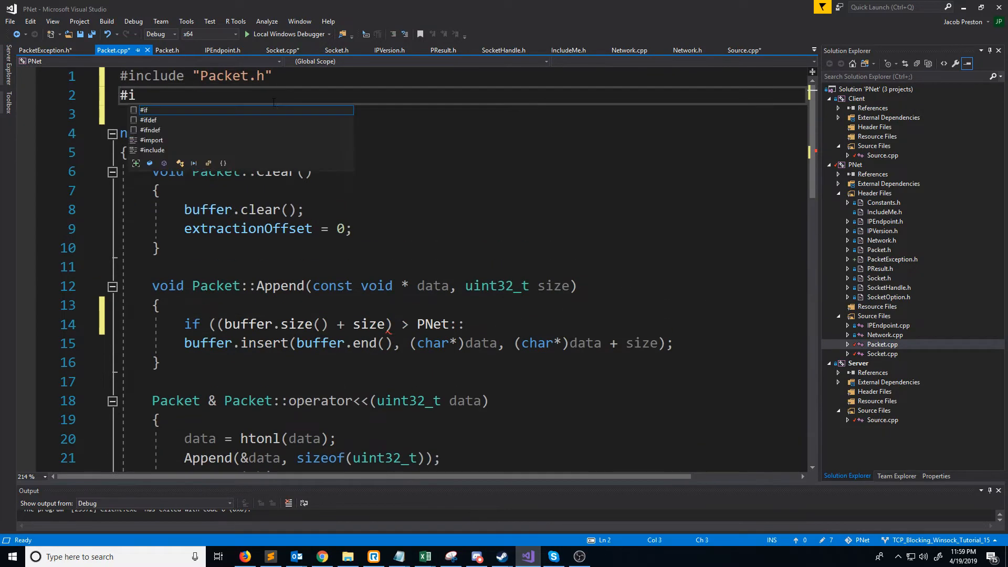
type("#include \"Constants.h\"")
left_click(472, 305)
type("g_MaxPacketSize)")
key("Return")
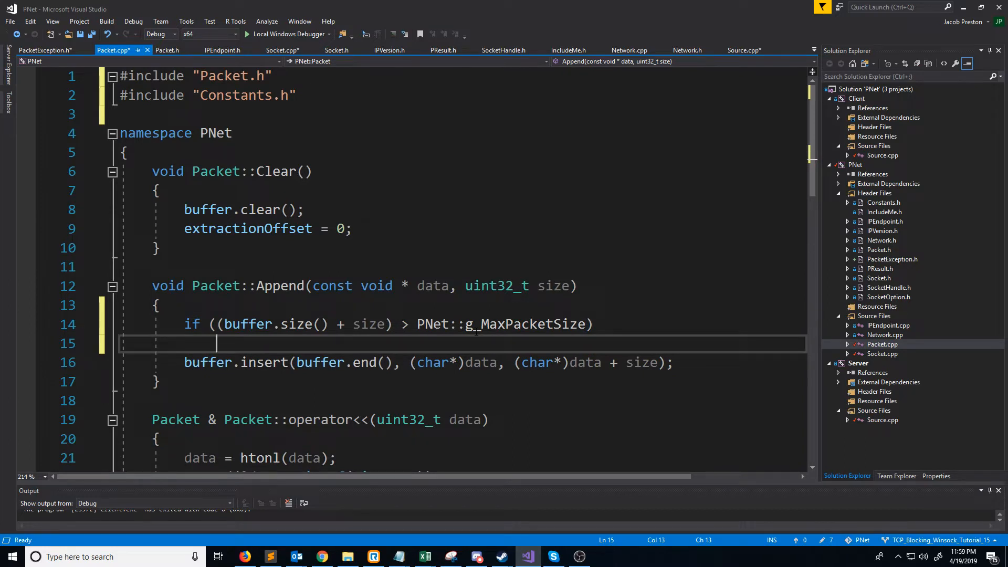
key("Return")
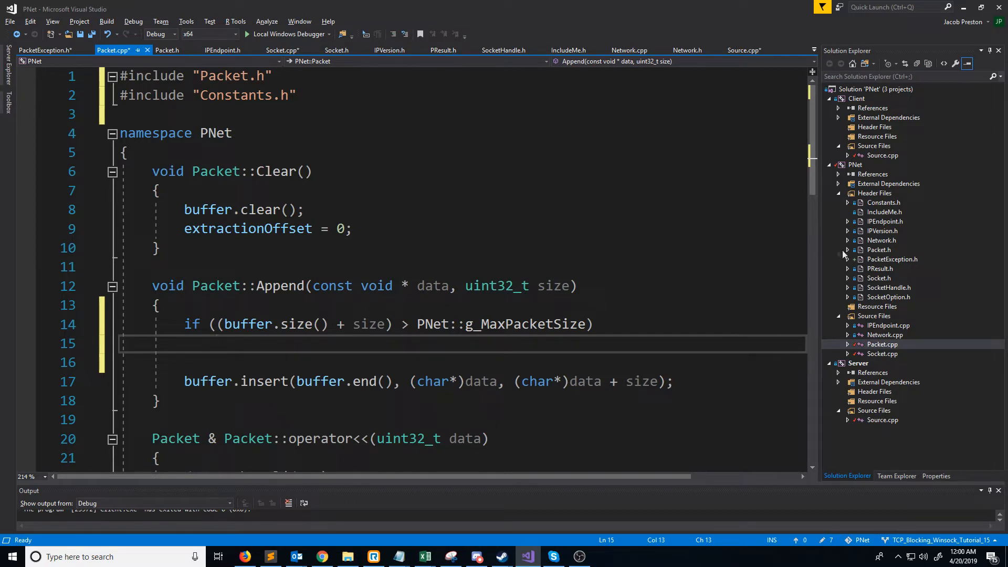
Include "PacketException.h" in Packet.h below the winsock include
left_click(887, 250)
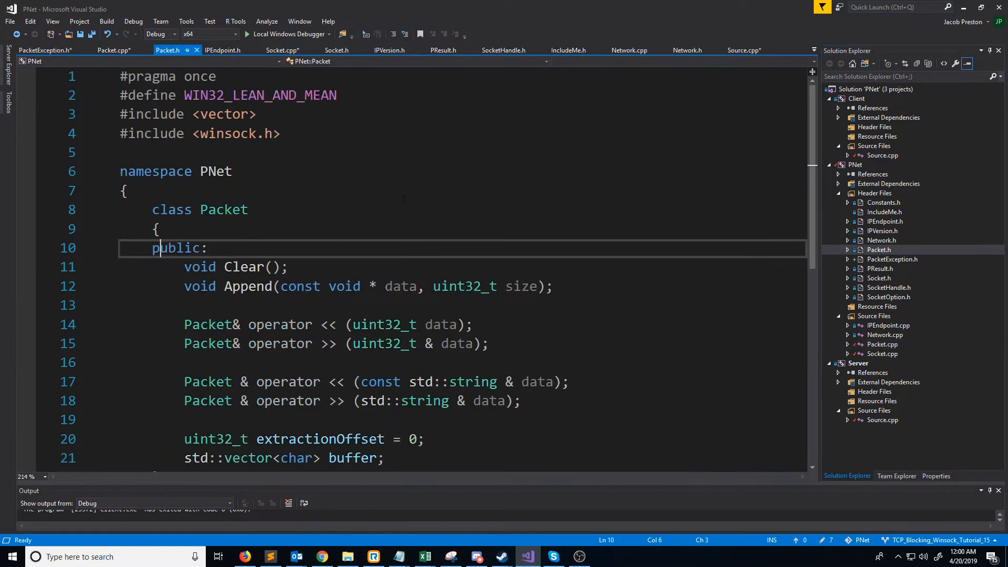
left_click(315, 133)
key("Return")
key("Return")
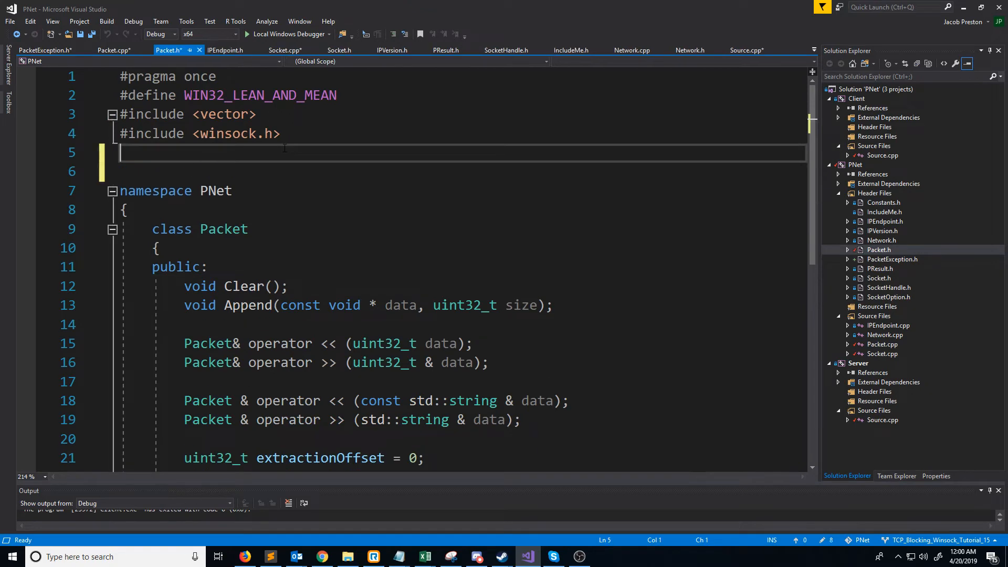
type("#include \"P")
key("Tab")
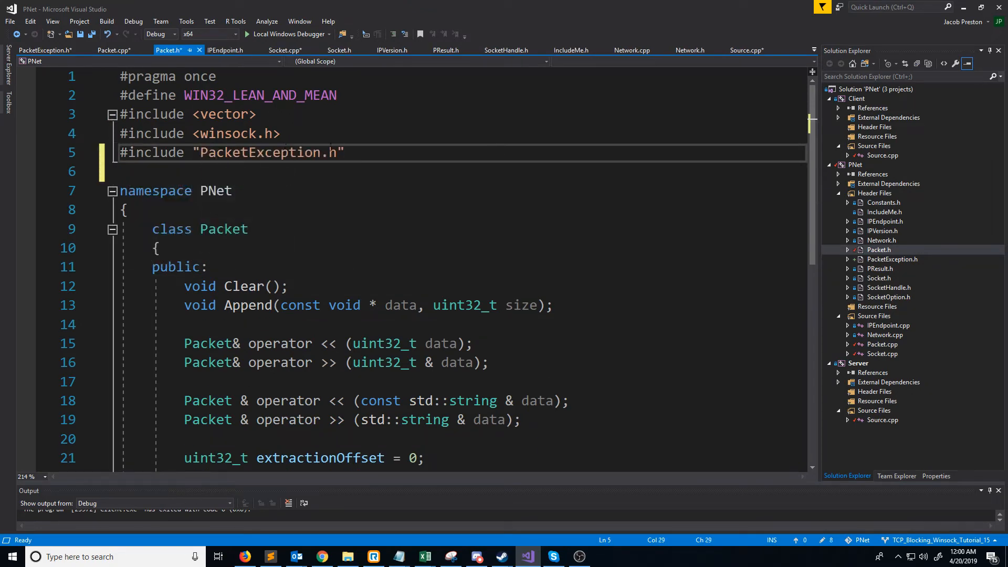
double_click(883, 345)
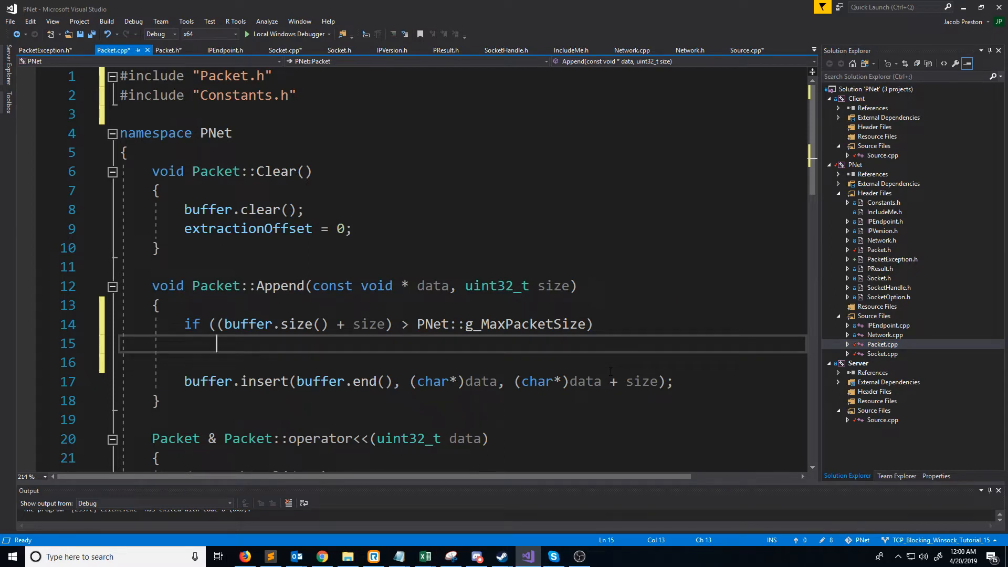
type("throw PacketExcept")
Throw PacketException("[Packet::Append(const void*, uint32_t)] - Packet size exceeded max packet size.") under the size check
key("Tab")
type("(\"[Packet::App")
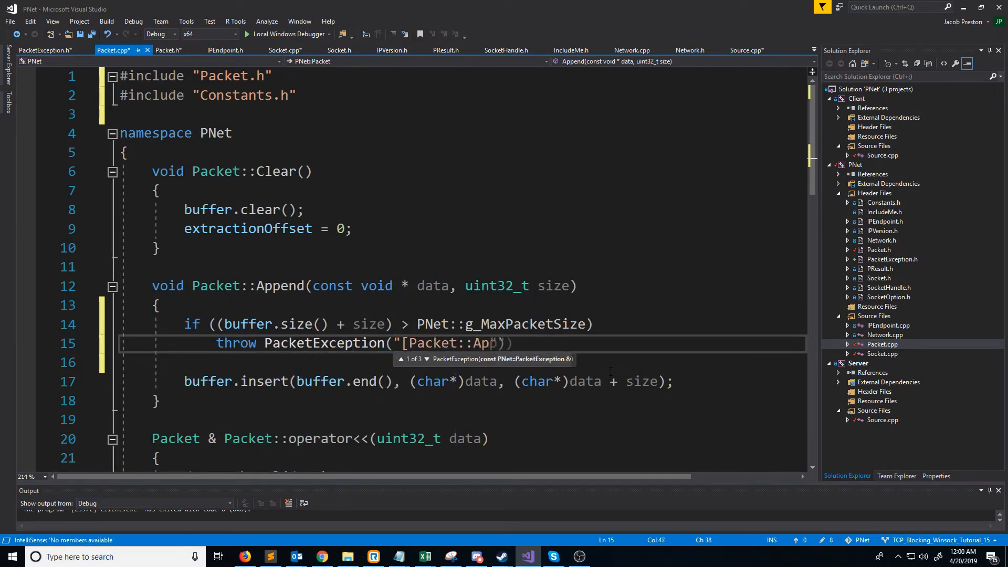
type("end(const void*, uint32_t) - Packet")
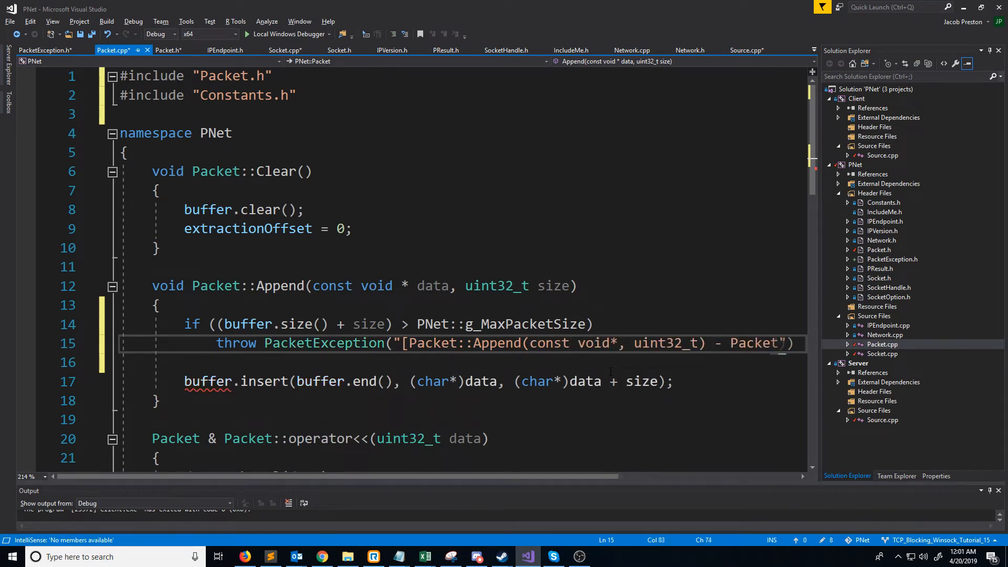
type(" size exceeded max packet size.\");")
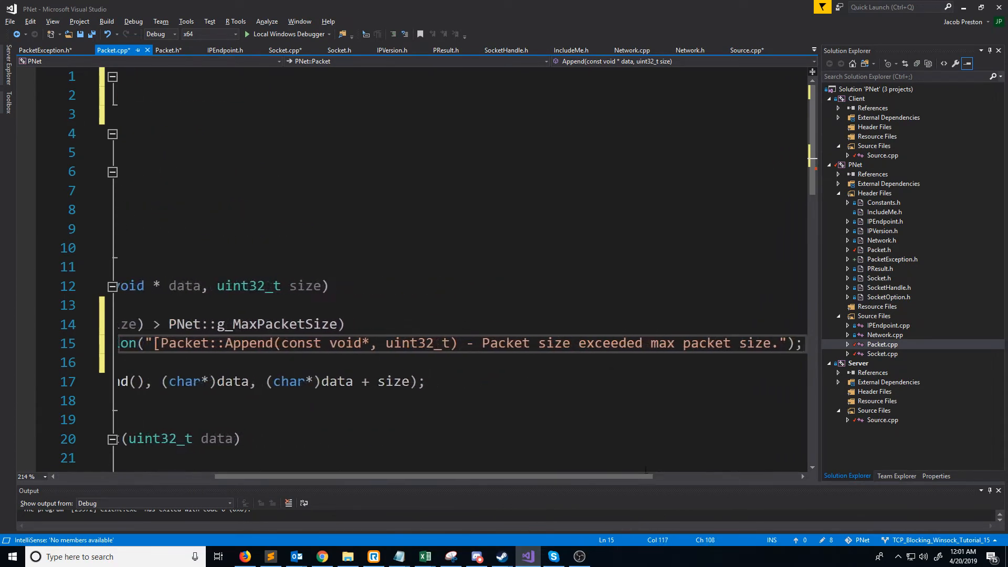
left_click_drag(433, 477, 319, 477)
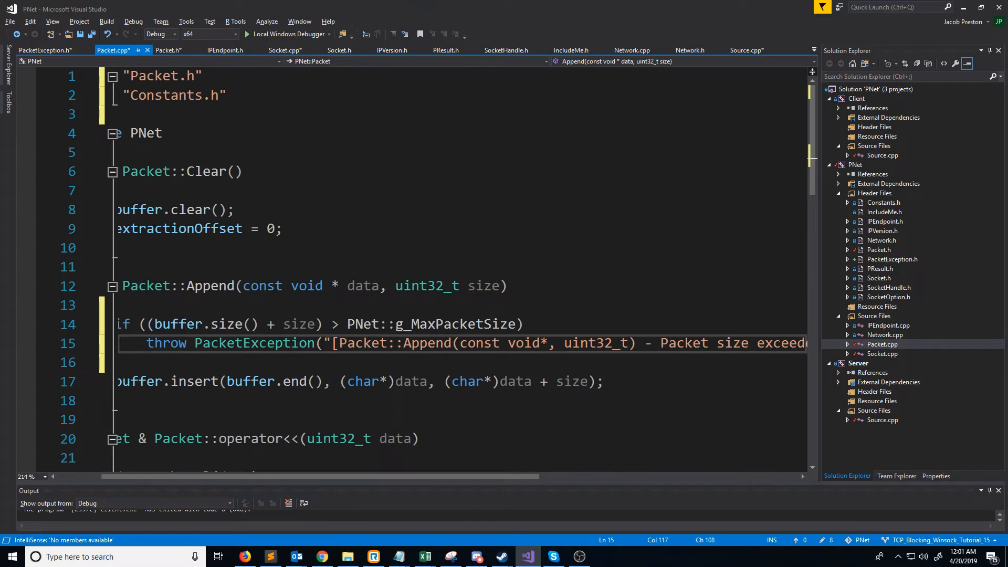
left_click(635, 343)
type("]")
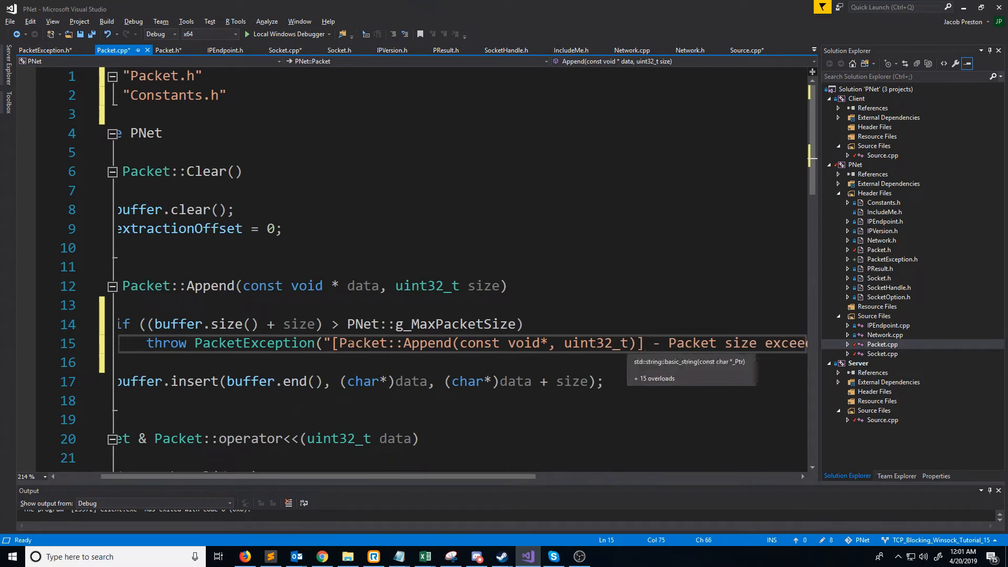
left_click_drag(337, 343, 635, 344)
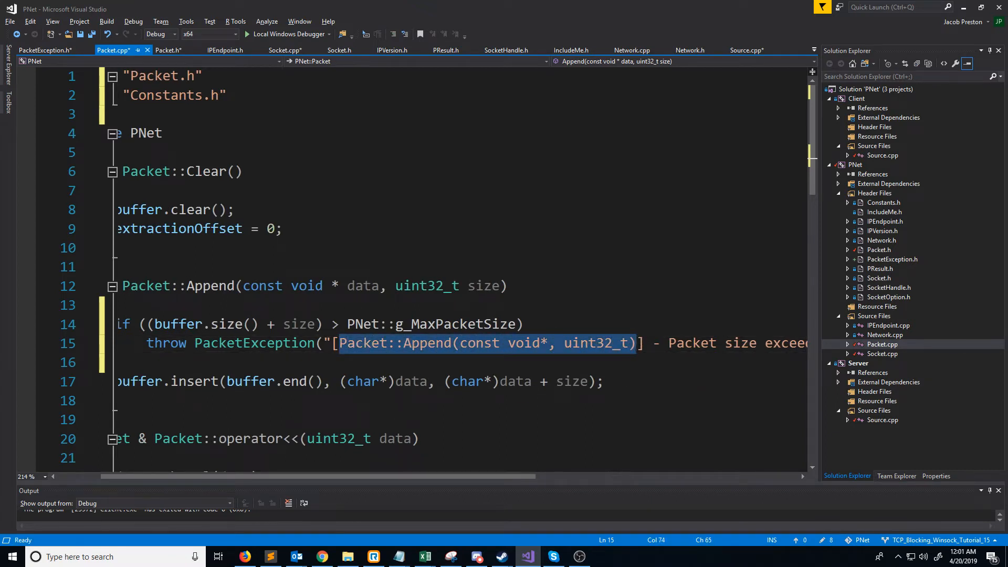
mouse_move(488, 478)
left_mouse_down()
mouse_move(669, 478)
mouse_move(422, 485)
left_mouse_up()
left_click(692, 343)
left_click(473, 362)
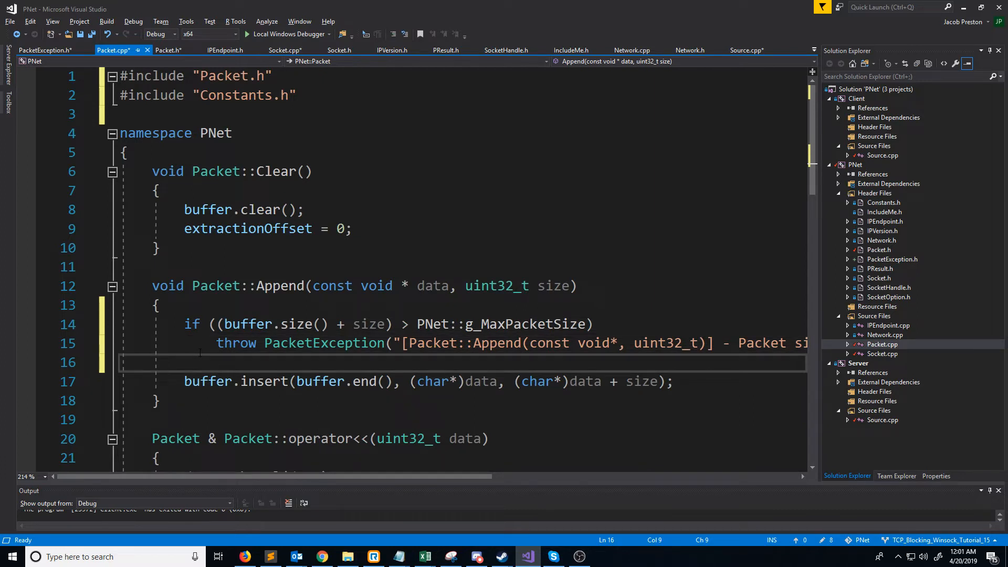
left_click_drag(595, 323, 418, 324)
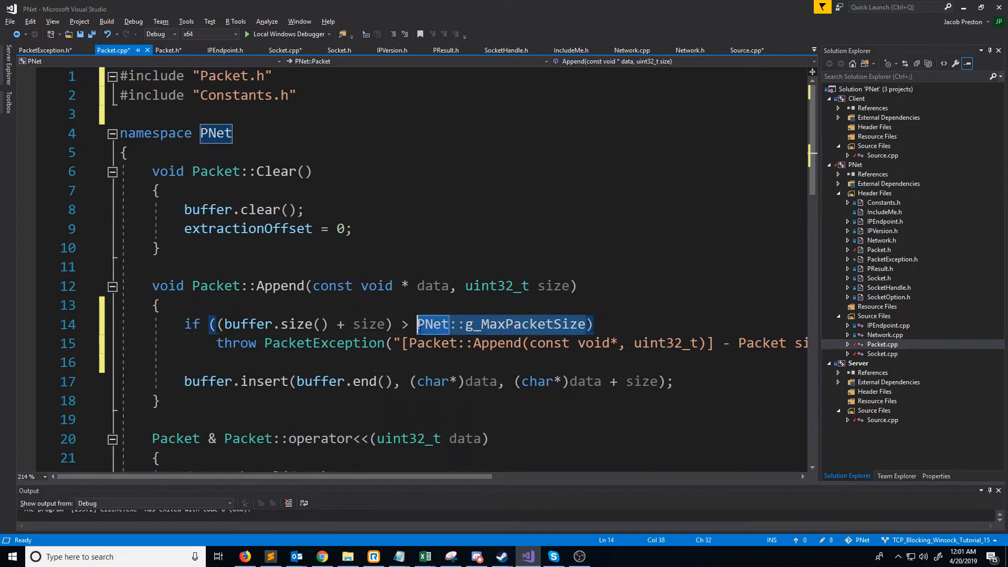
left_click(473, 363)
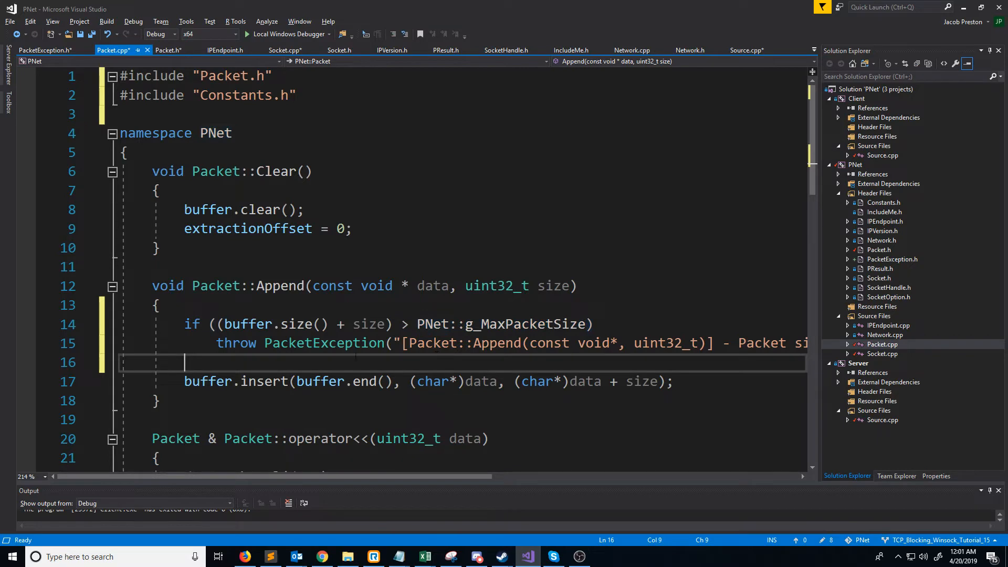
left_click(337, 343)
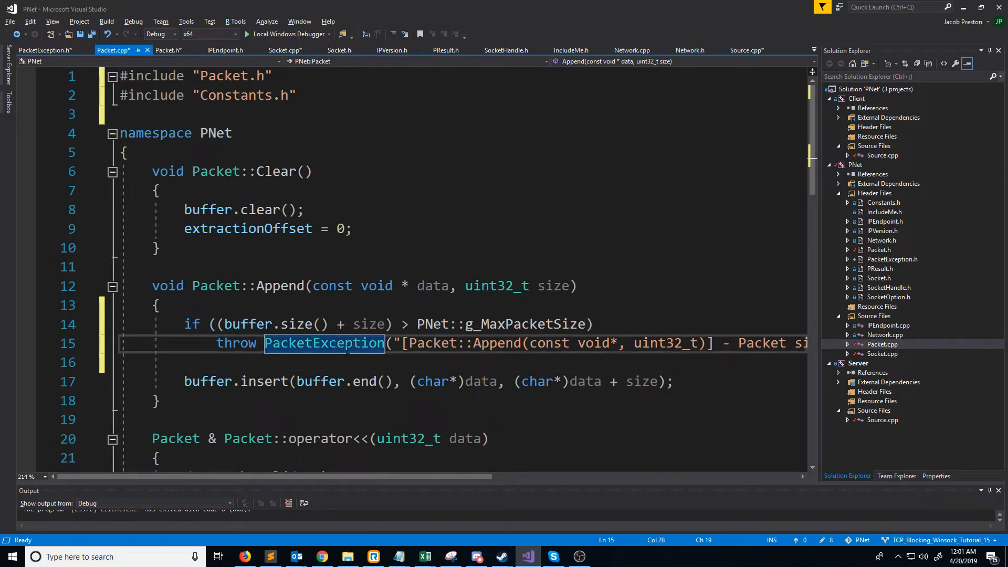
scroll(346, 351, "down", 1)
scroll(347, 351, "down", 1)
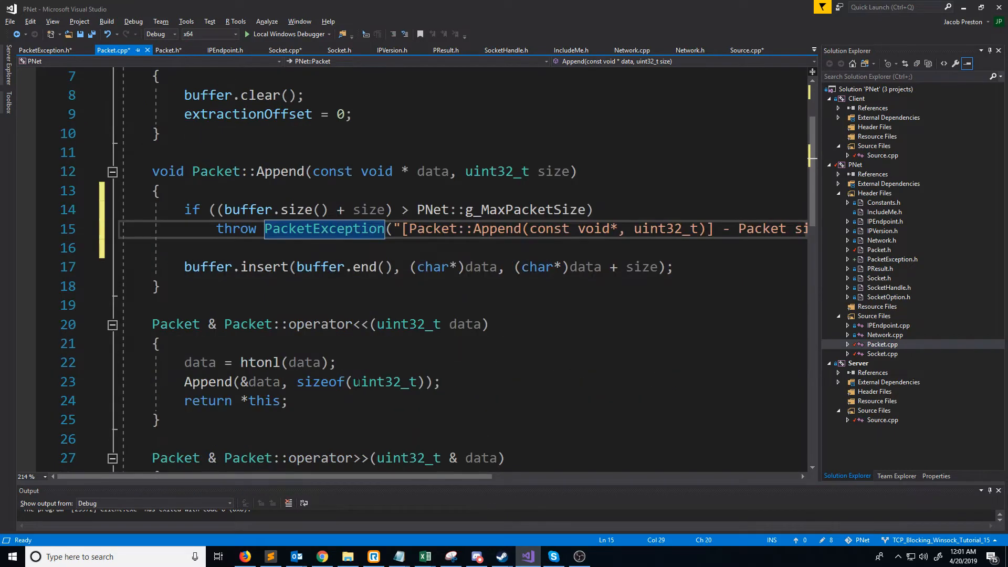
scroll(347, 351, "down", 1)
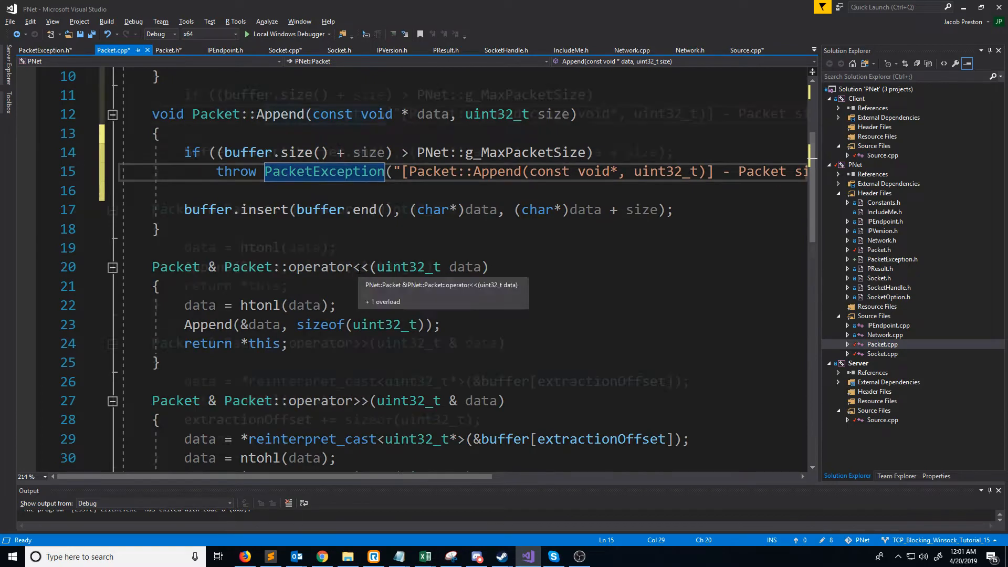
scroll(347, 351, "down", 1)
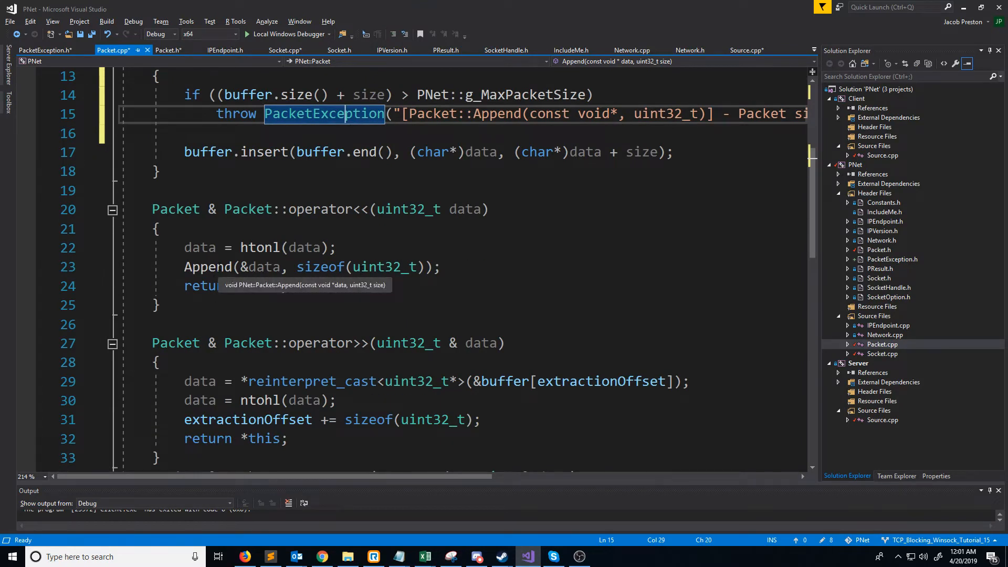
scroll(347, 351, "down", 1)
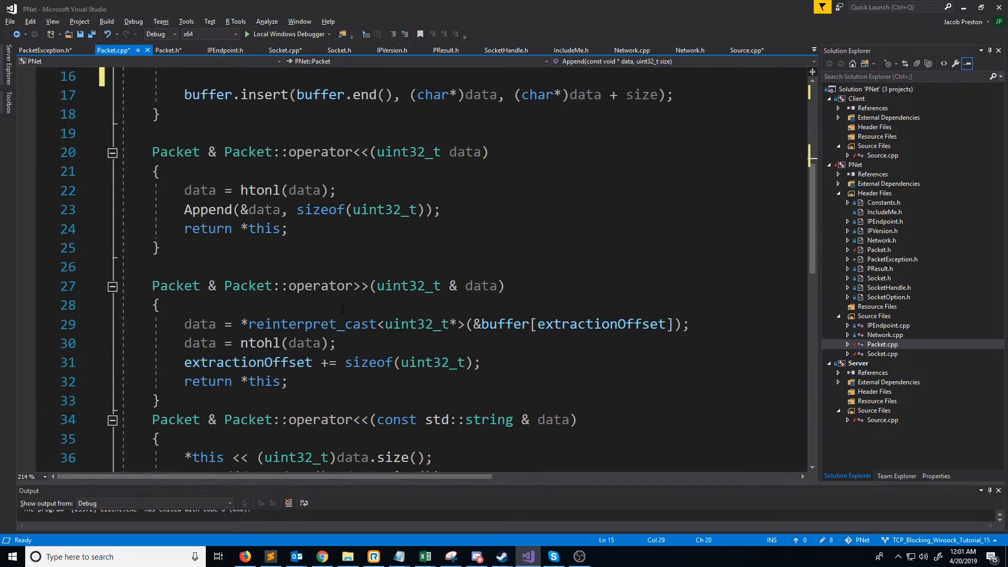
Insert an empty first line in the body of Packet::operator>>(uint32_t & data)
double_click(360, 286)
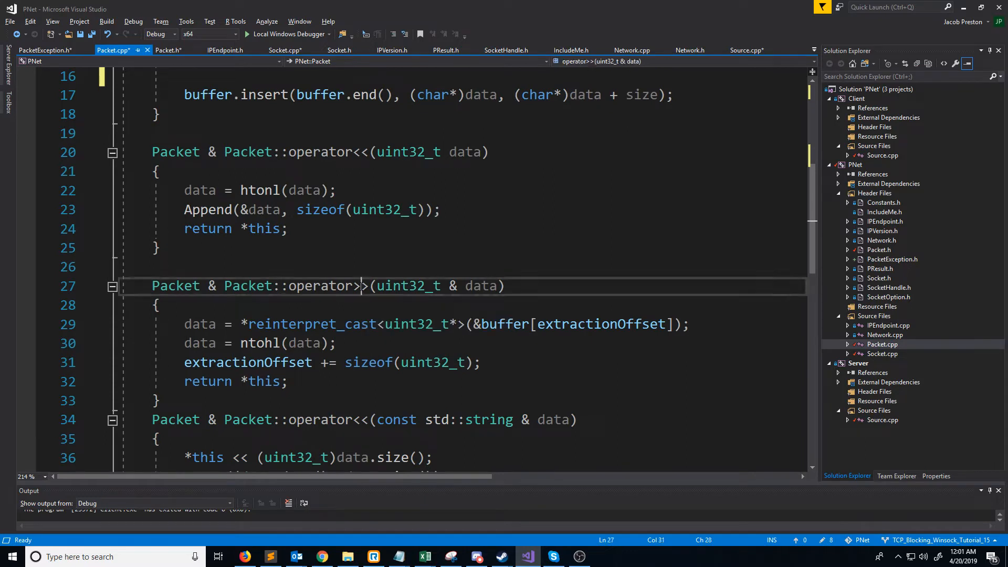
key("Down")
key("Return")
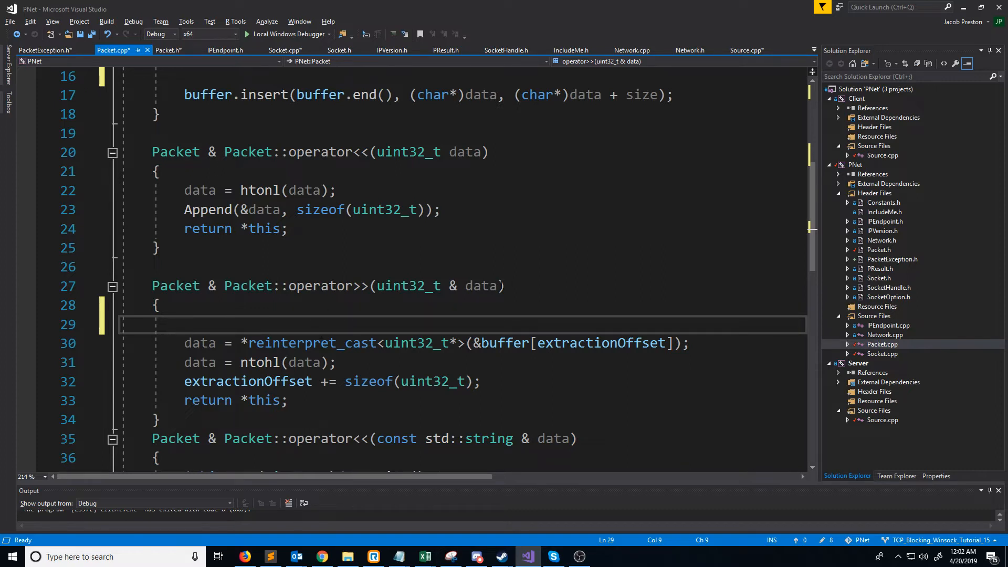
Write if ((extractionOffset + sizeof(uint32_t)) > buffer.size()) in the uint32_t extraction operator
left_click_drag(505, 285, 377, 286)
left_click(386, 320)
key("Up")
key("Return")
type("if ((ex")
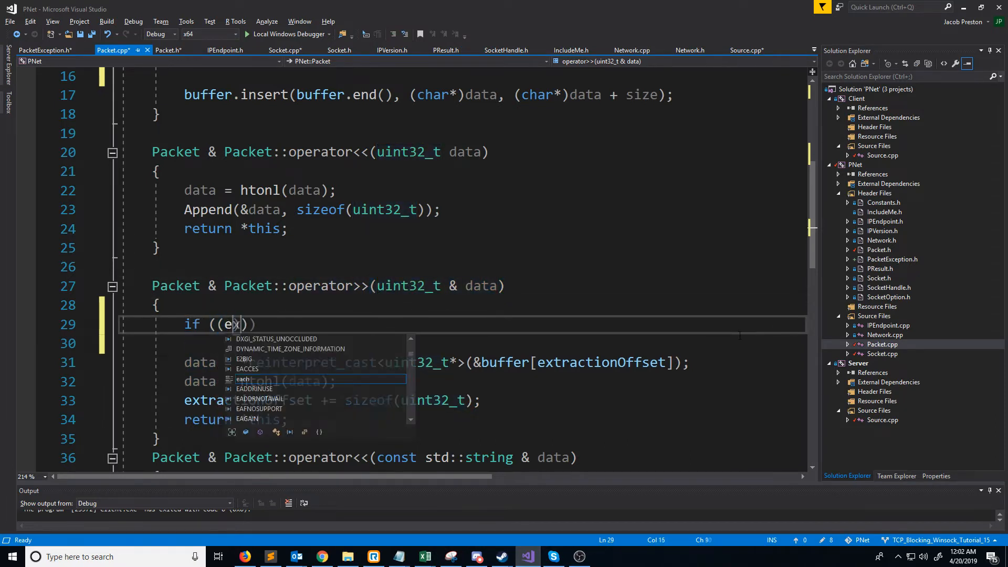
type("tractionOffset + sizeof(uint32_t) >")
key("BackSpace")
key("BackSpace")
type(") > ")
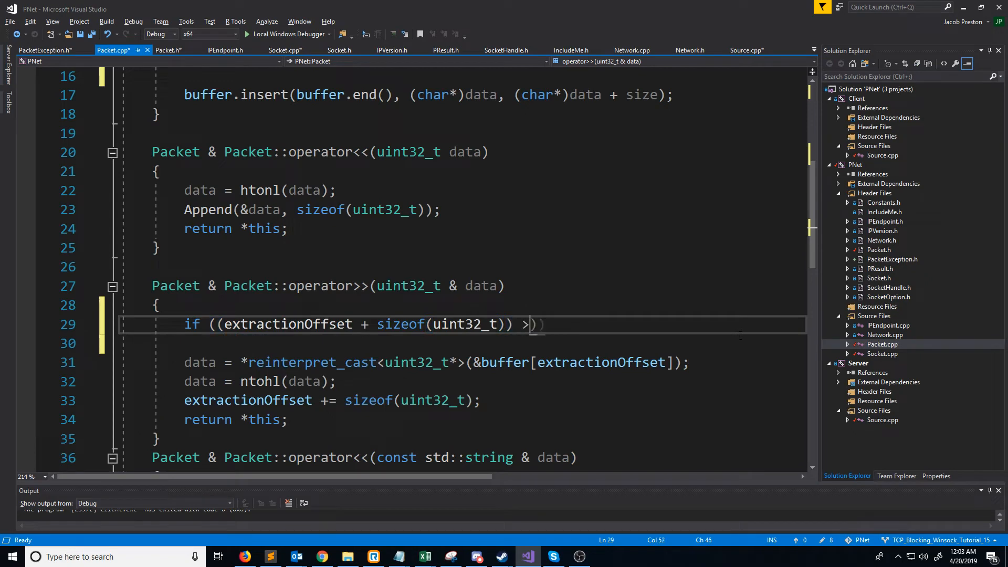
type("buffer.size()")
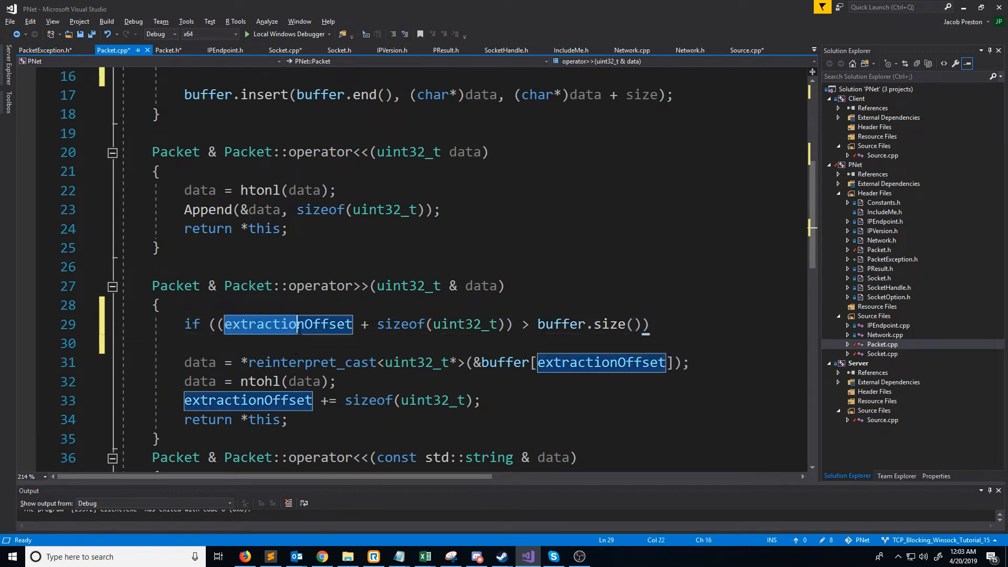
left_click_drag(224, 324, 513, 324)
key("shift+Left")
left_click_drag(537, 323, 645, 324)
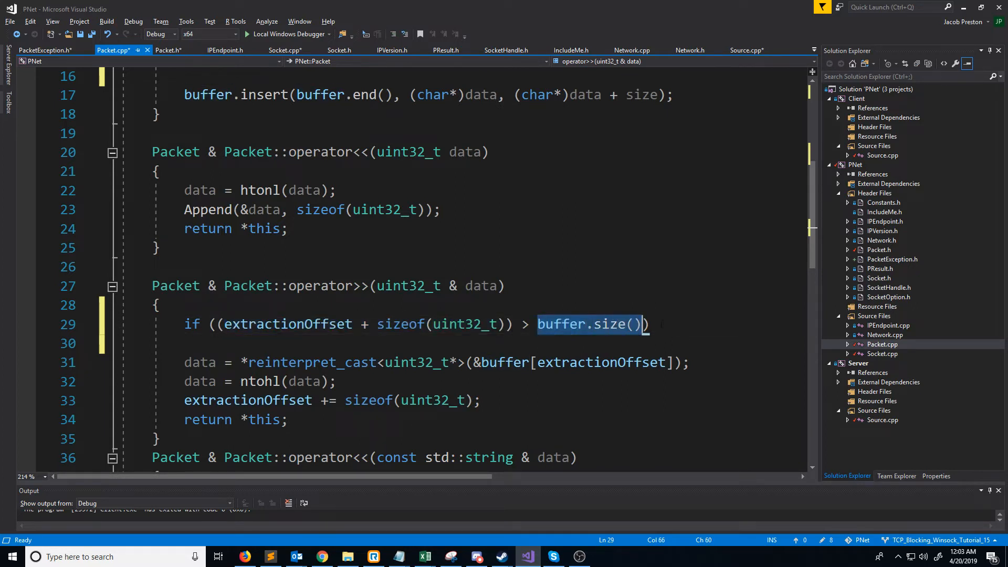
key("End")
Paste the throw PacketException line and edit its message to operator >>(uint32_t &), extraction offset exceeded buffer size
key("Return")
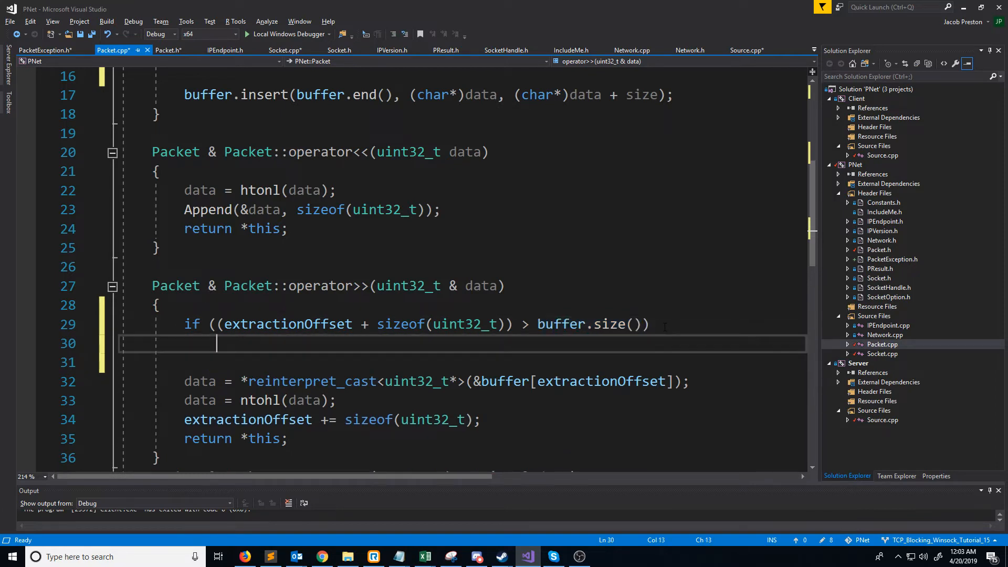
type("throw PacketException(\"[Packet::operator >>(uint32_t & data)] - Extraction offset exceeded buffer size.\");")
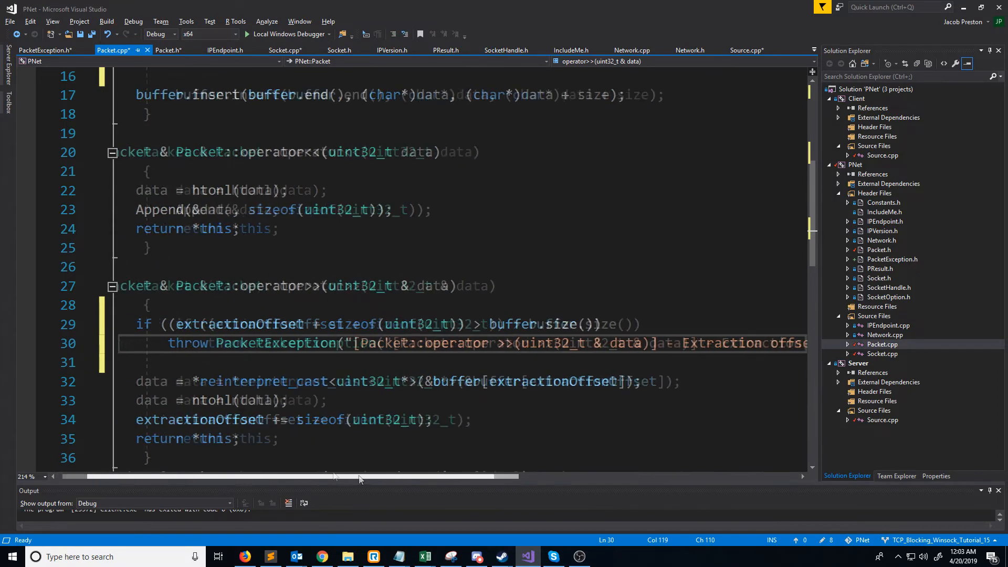
key("ctrl+Left")
key("ctrl+Left")
key("ctrl+Left")
key("ctrl+shift+Left")
key("shift+Left")
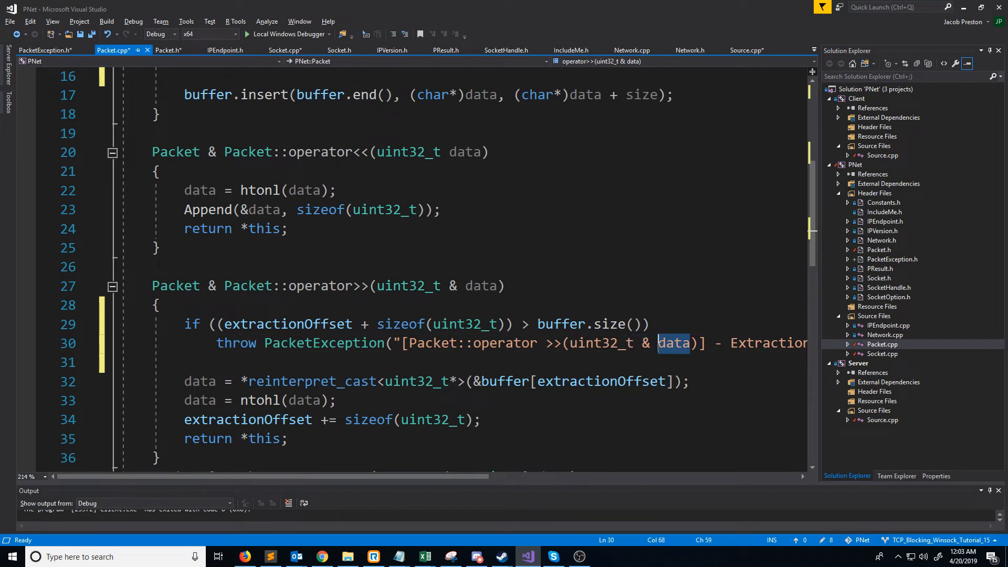
key("BackSpace")
key("Down")
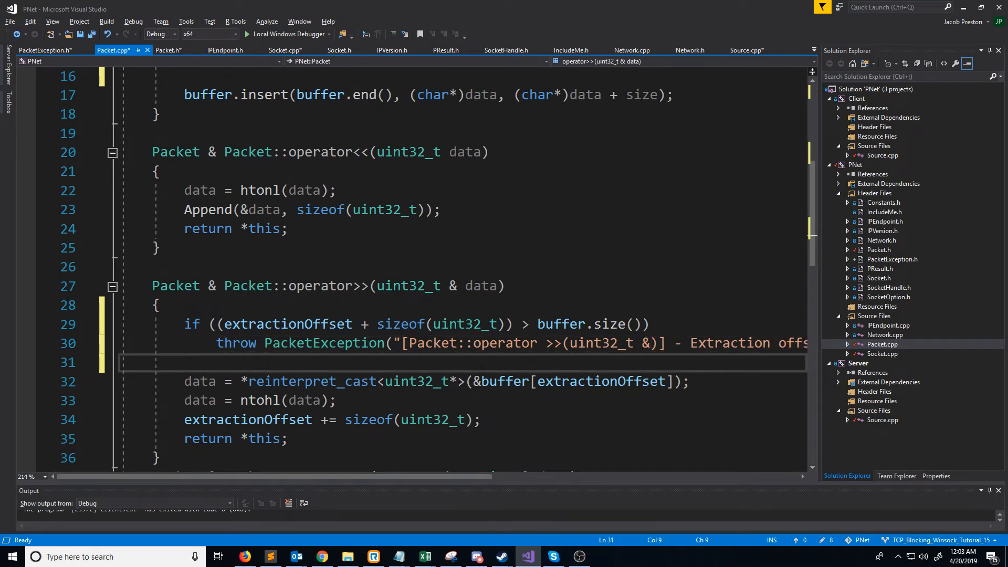
left_click_drag(332, 476, 690, 499)
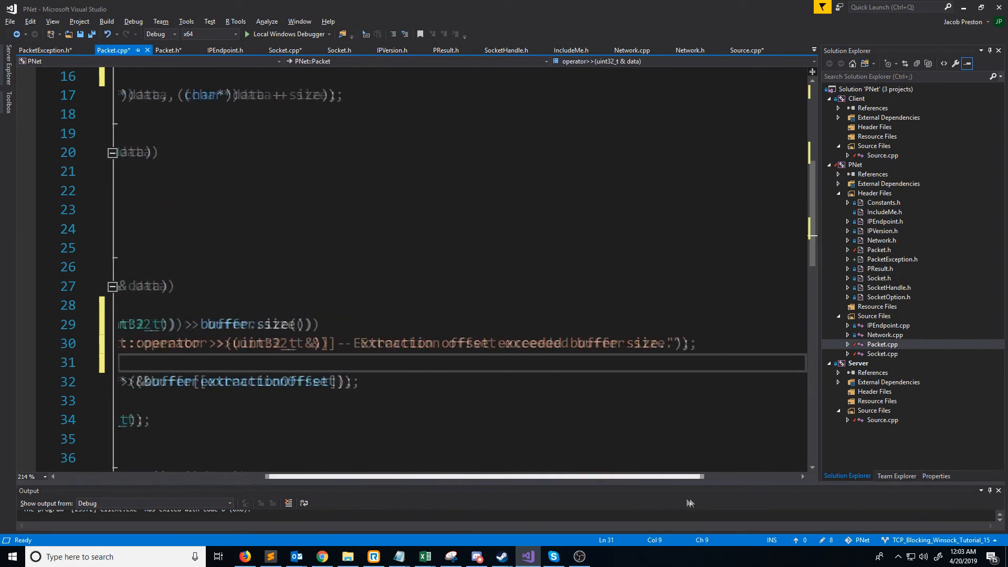
key("Up")
key("End")
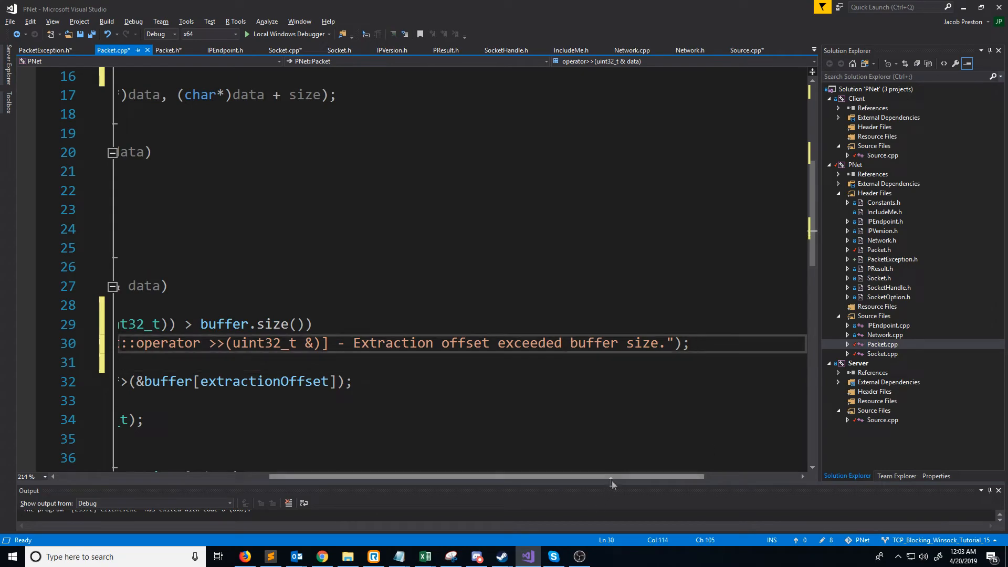
left_click_drag(612, 478, 349, 477)
key("Down")
scroll(394, 315, "down", 4)
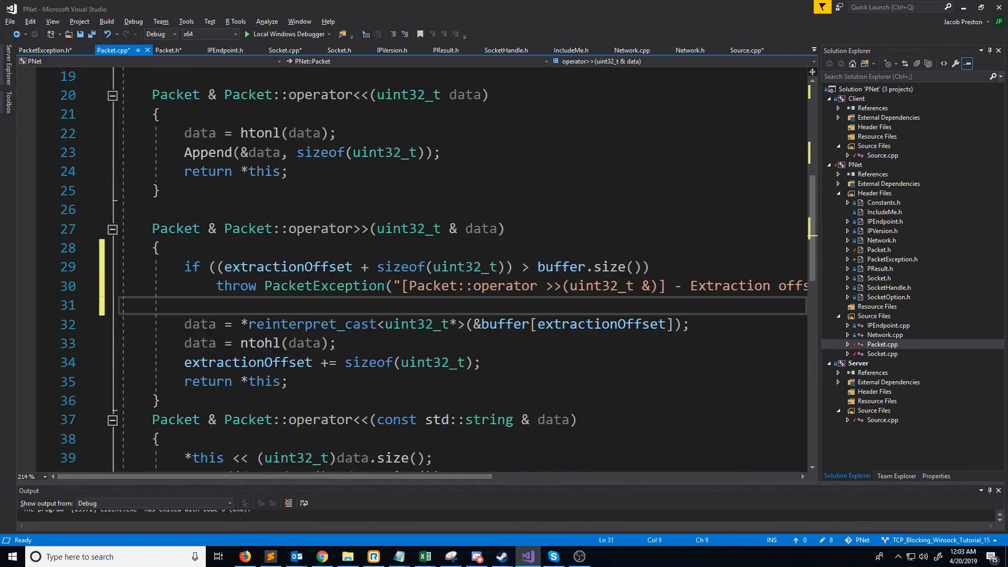
scroll(394, 315, "down", 4)
scroll(394, 315, "down", 4)
scroll(394, 316, "down", 2)
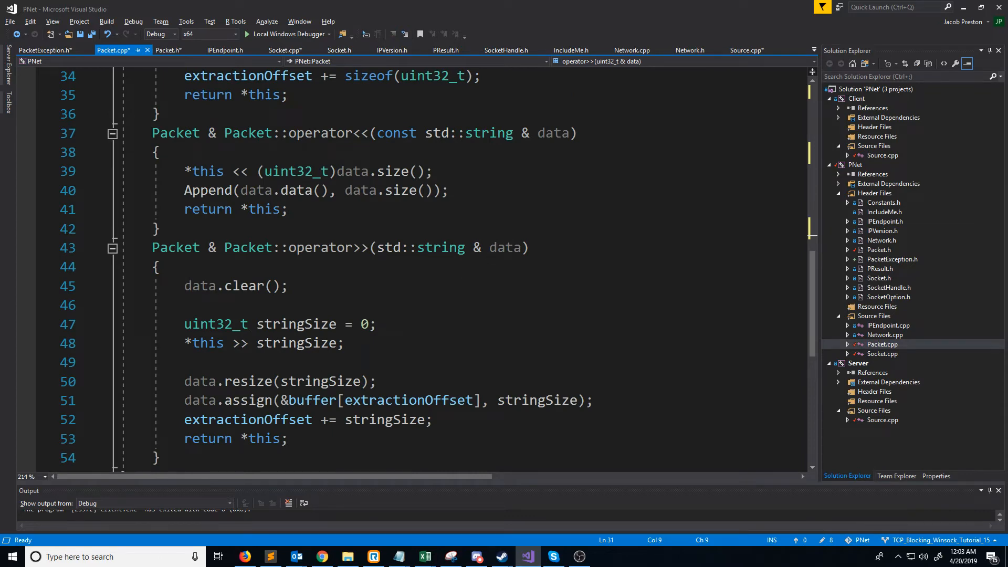
scroll(393, 316, "down", 1)
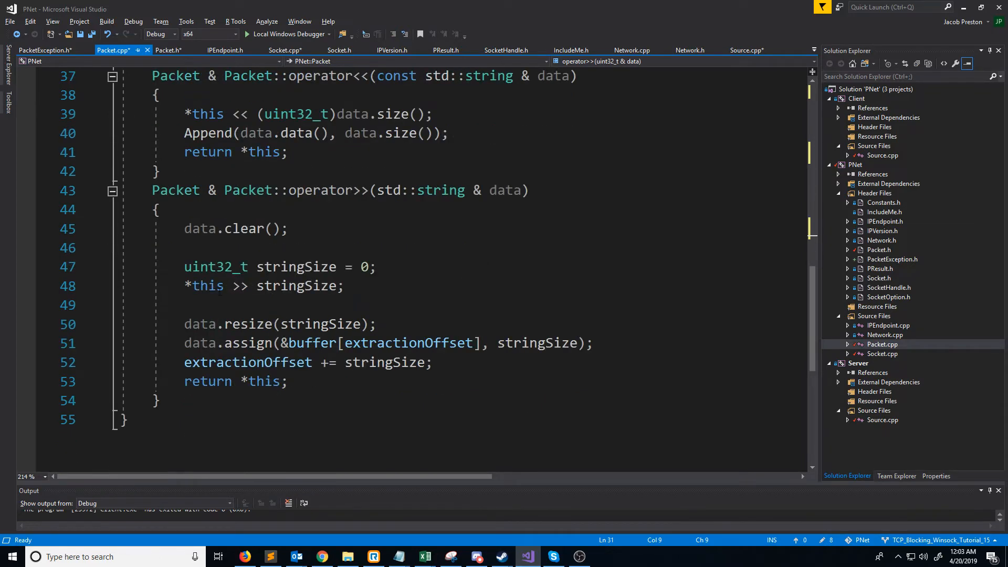
Paste the bounds check and throw lines after the string length read in operator>>(std::string &)
left_click(237, 286)
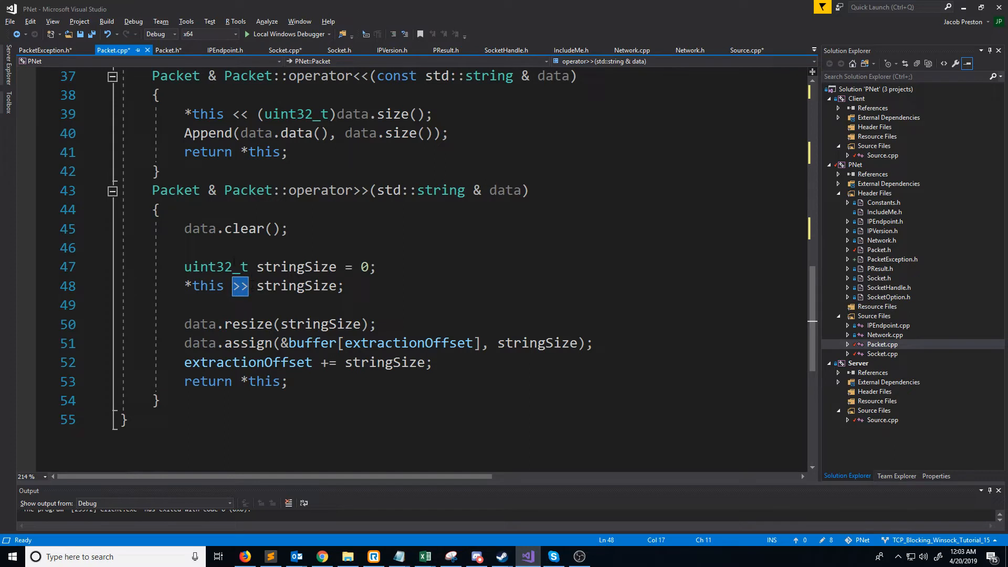
left_click(234, 267)
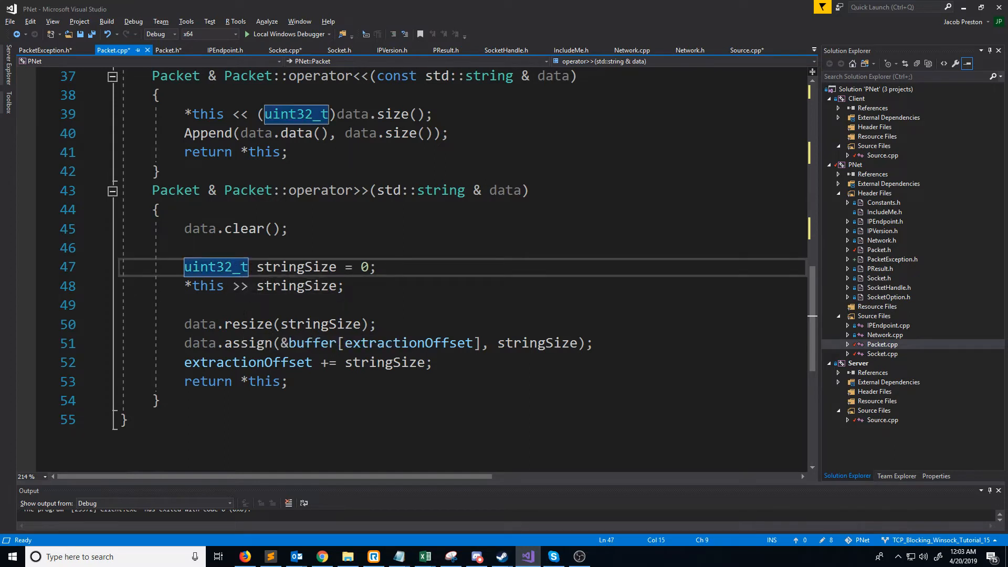
left_click_drag(345, 285, 186, 266)
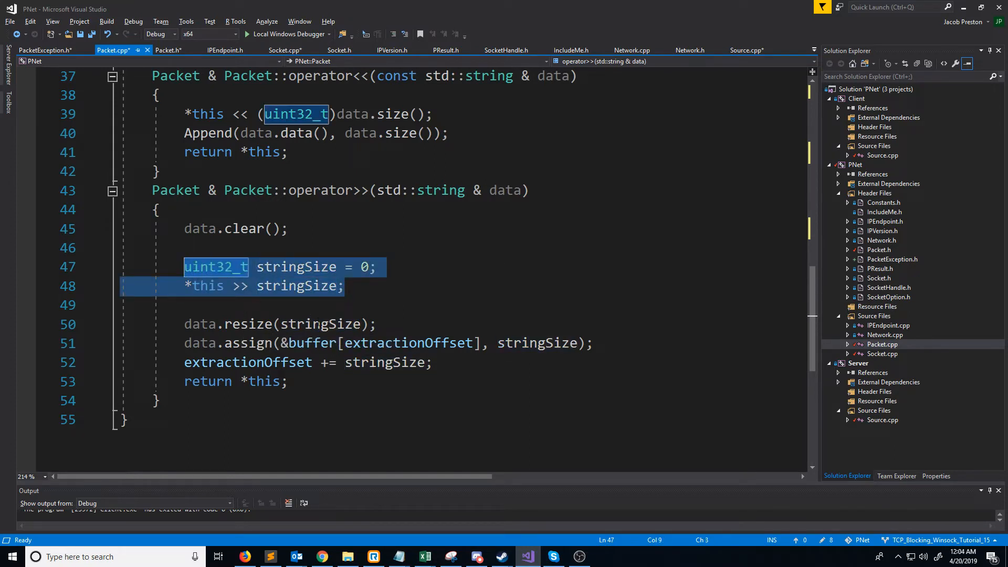
left_click(189, 305)
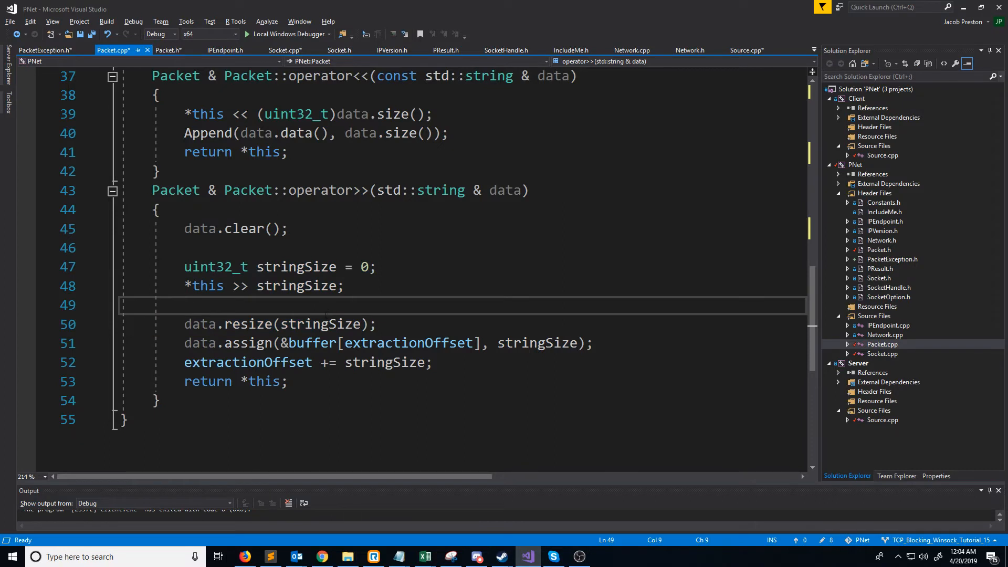
mouse_move(300, 287)
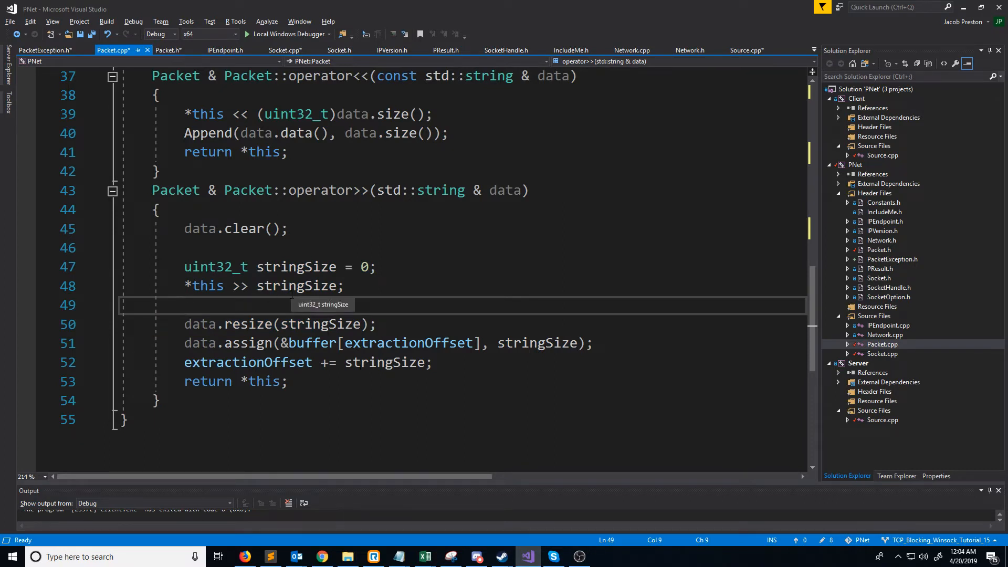
key("Return")
key("Return")
key("Up")
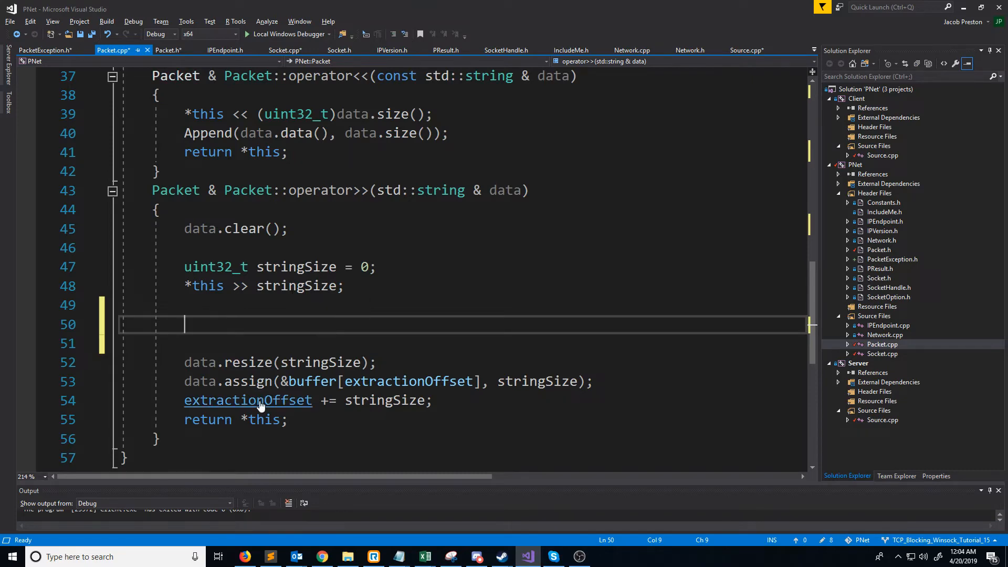
key("ctrl+v")
left_click_drag(402, 475, 197, 477)
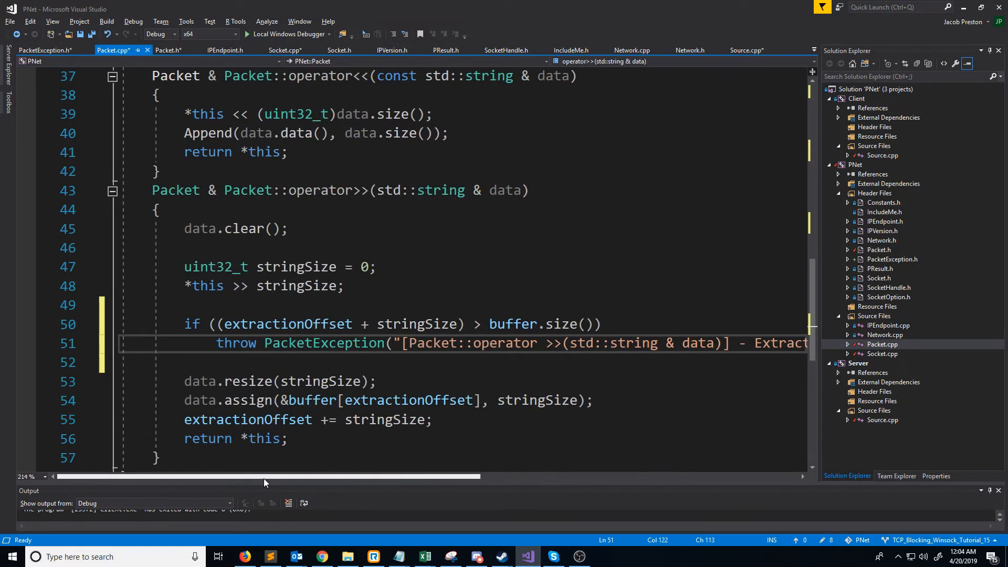
Check extractionOffset plus stringSize against buffer.size() and drop 'data' from the exception message
double_click(287, 323)
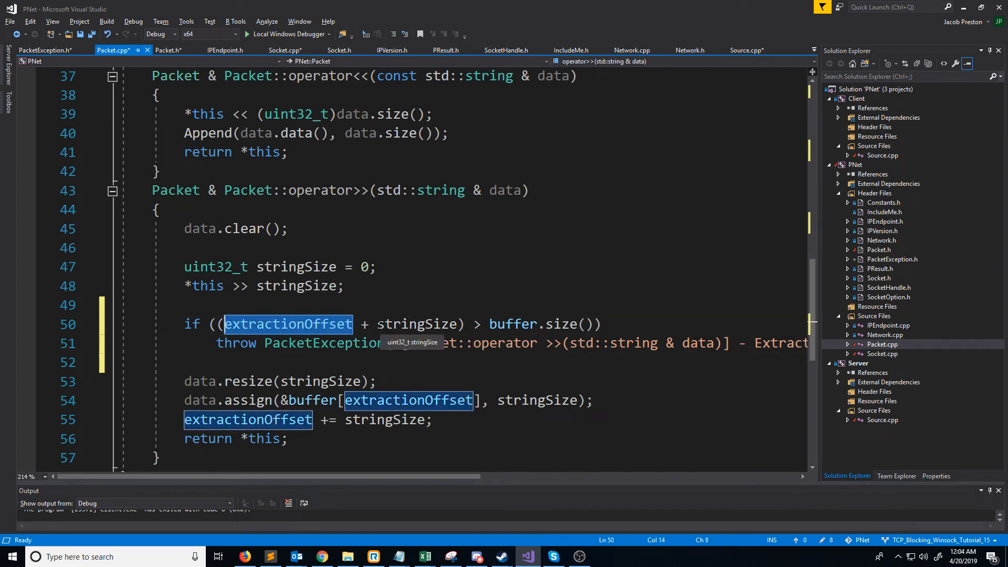
double_click(417, 324)
left_click_drag(601, 323, 490, 323)
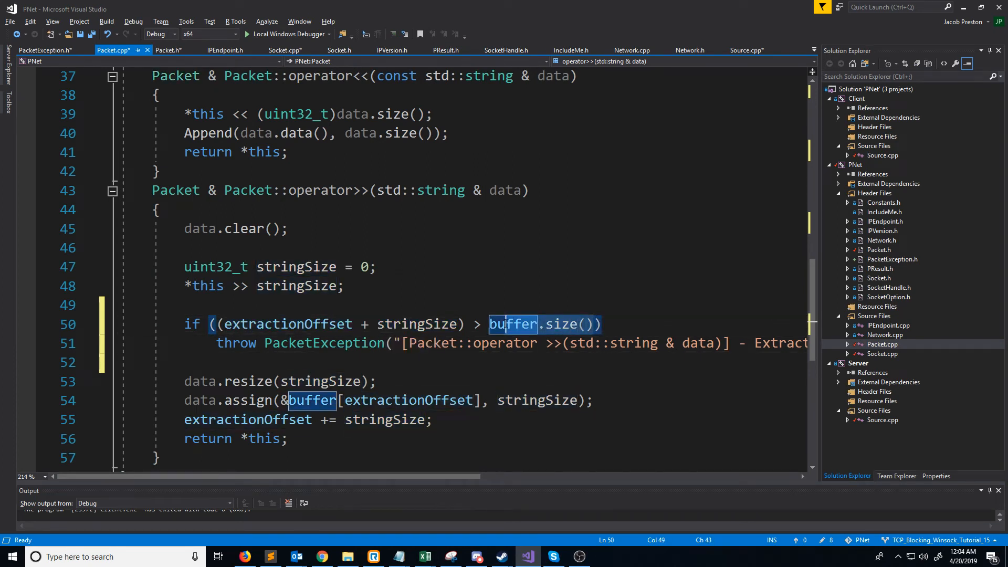
left_click(596, 324)
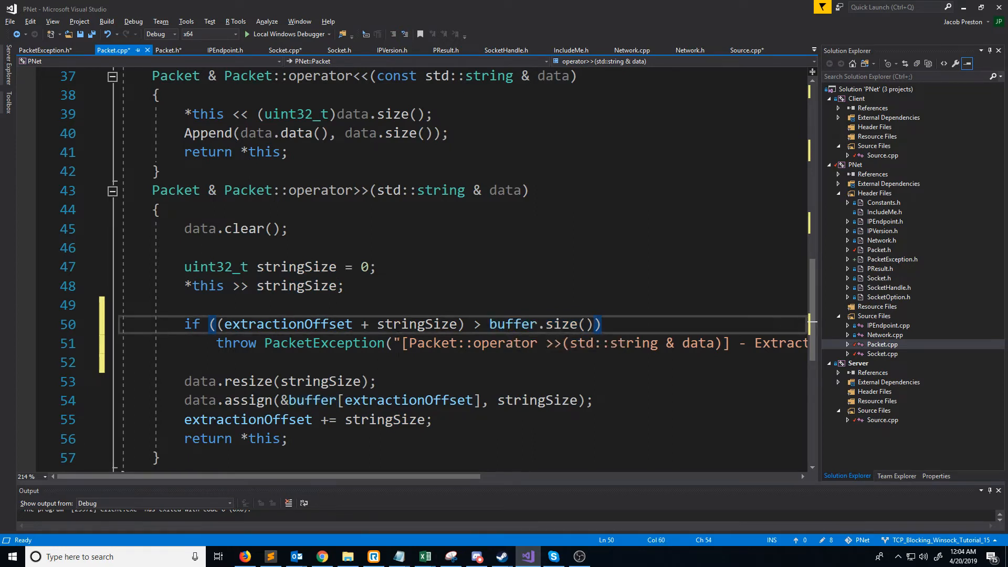
key("Down")
key("ctrl+shift+Left")
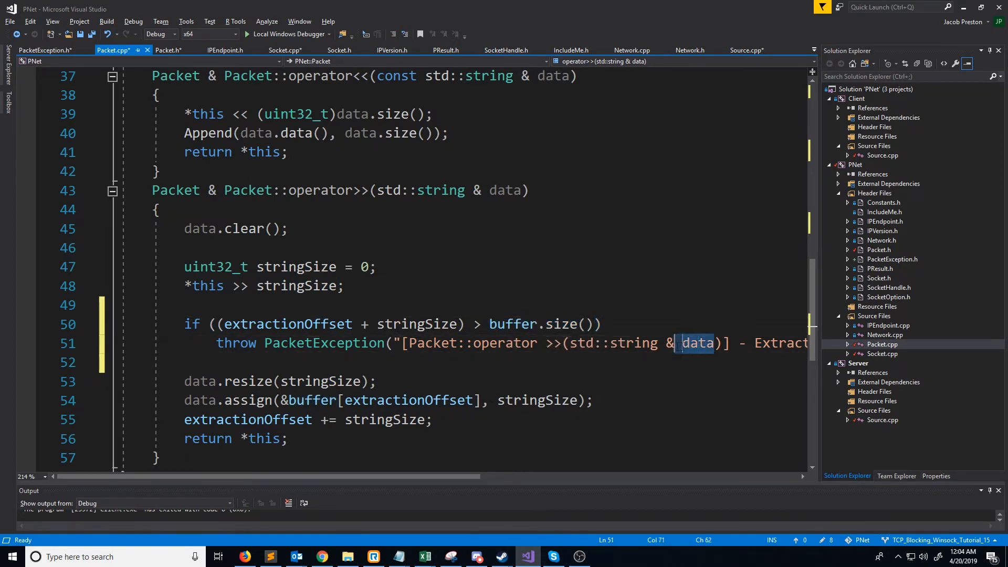
key("BackSpace")
mouse_move(432, 475)
left_mouse_down()
mouse_move(661, 483)
mouse_move(425, 481)
left_mouse_up()
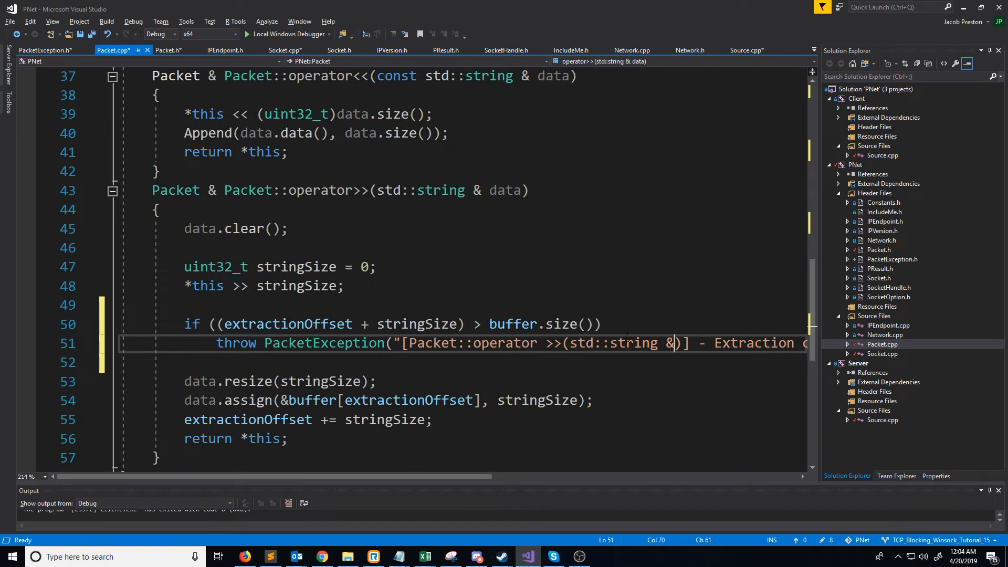
In Server's Source.cpp declare string3 and extract it from the received packet, then act on the Server project
double_click(892, 424)
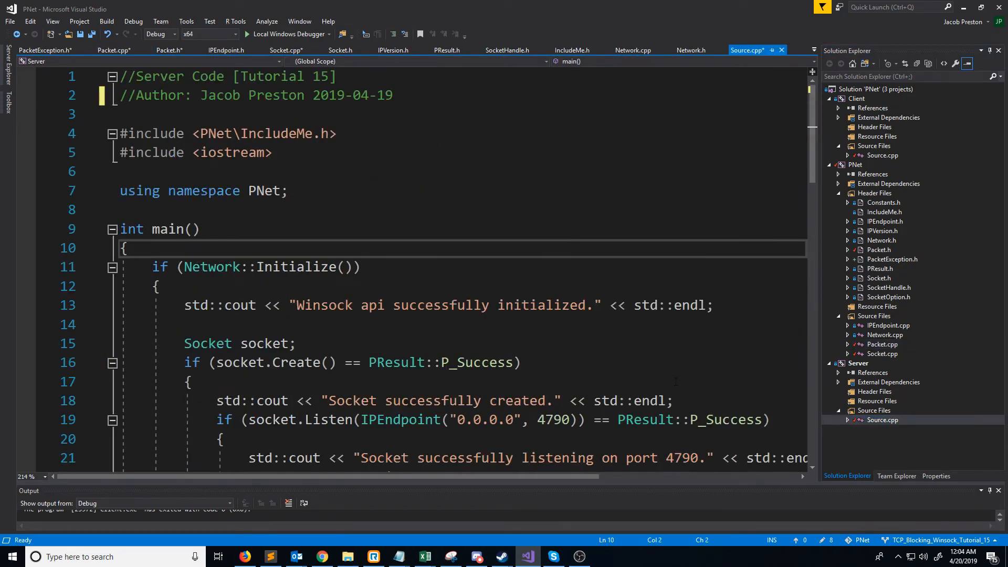
scroll(473, 315, "down", 3)
scroll(473, 315, "down", 3)
scroll(473, 315, "down", 3)
scroll(472, 315, "up", 2)
double_click(497, 229)
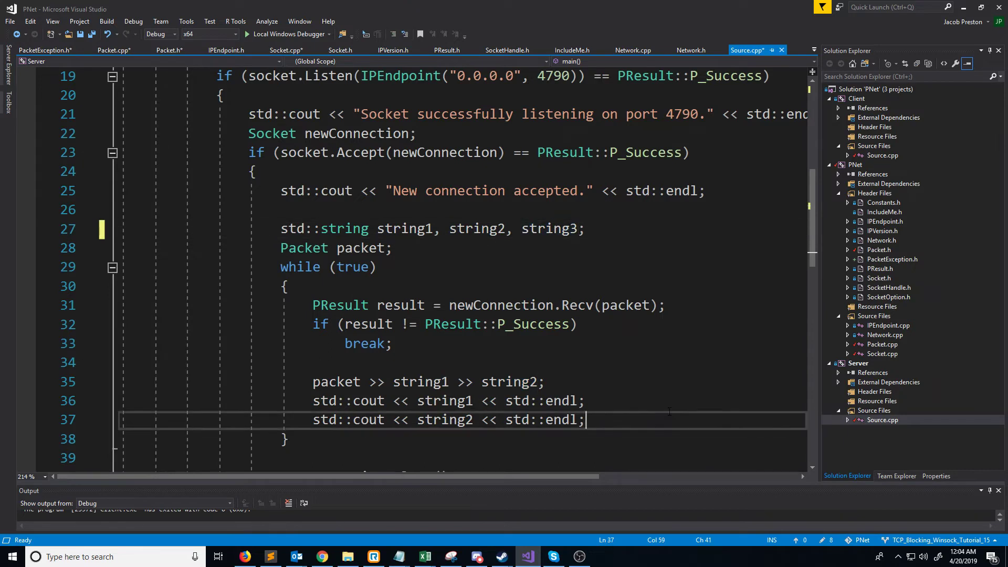
key("Return")
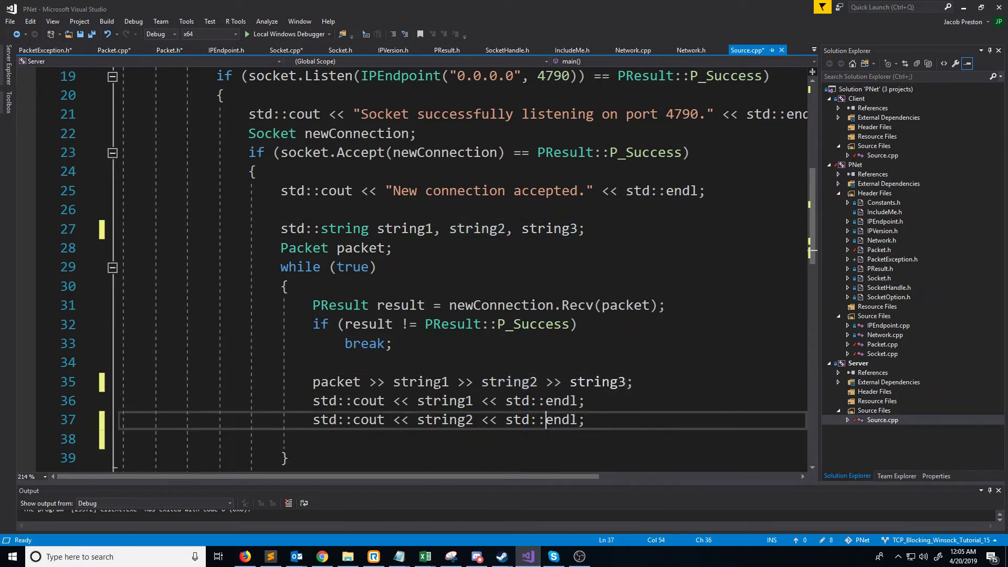
left_click(547, 420)
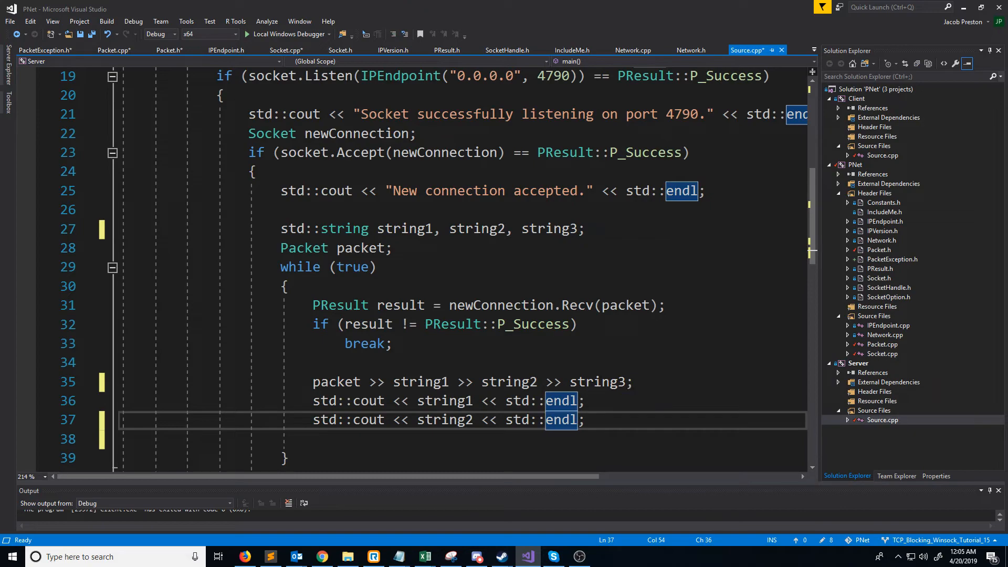
right_click(859, 364)
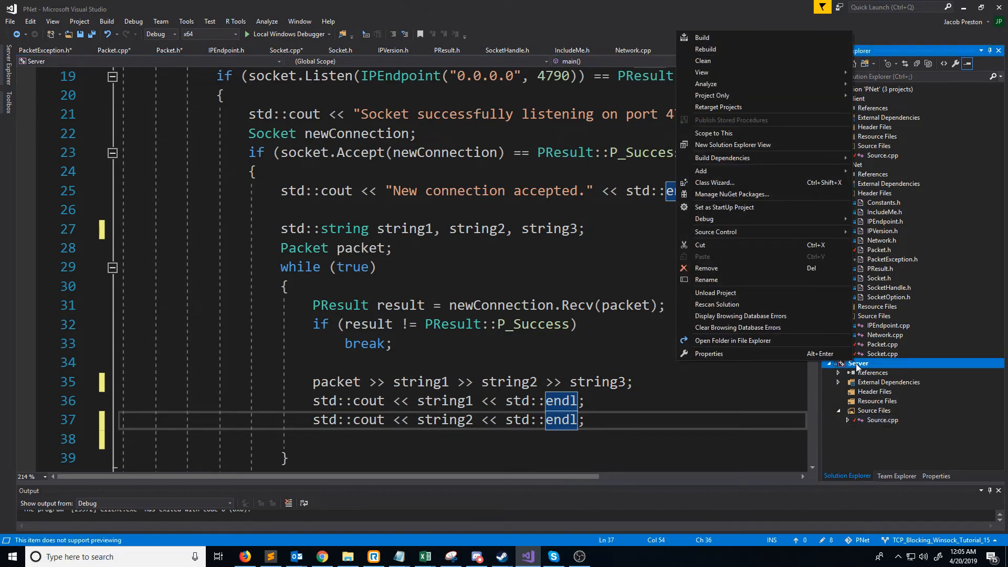
left_click(896, 221)
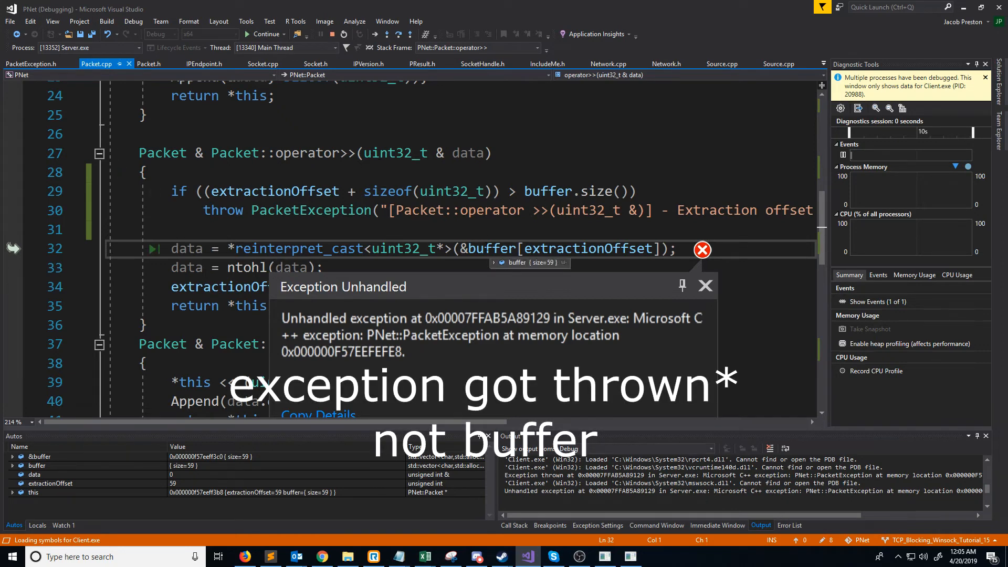
scroll(497, 260, "down", 1)
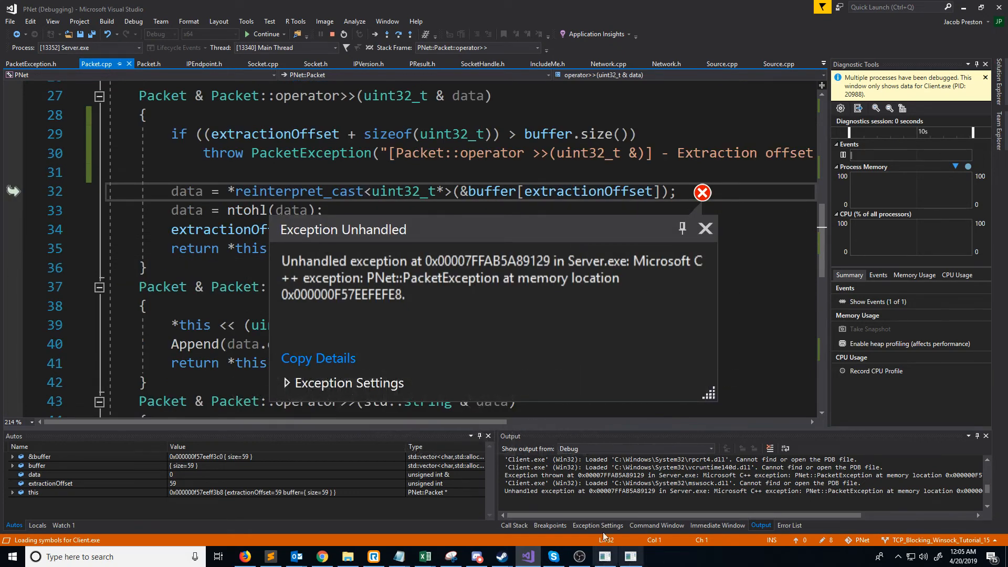
left_click(333, 34)
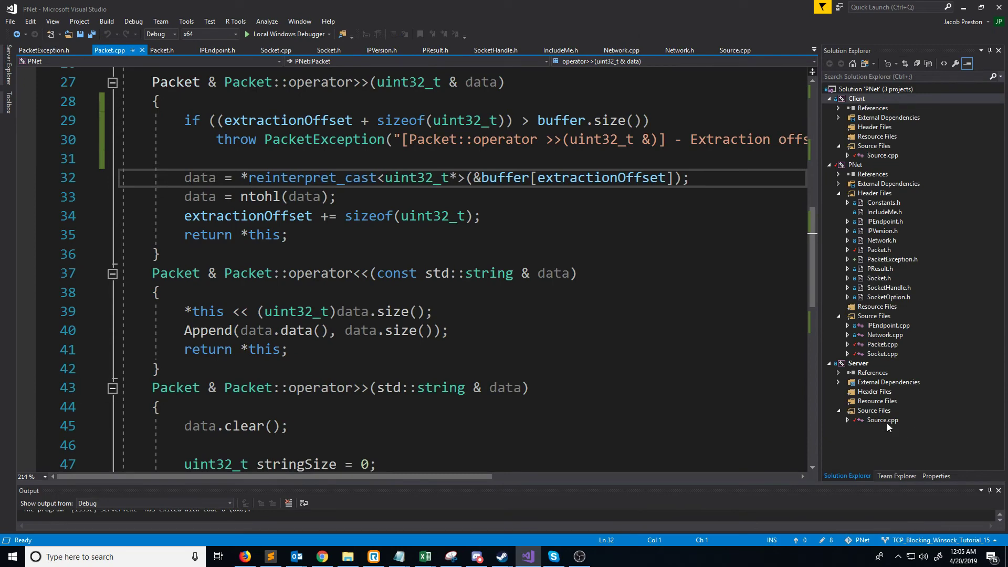
double_click(887, 424)
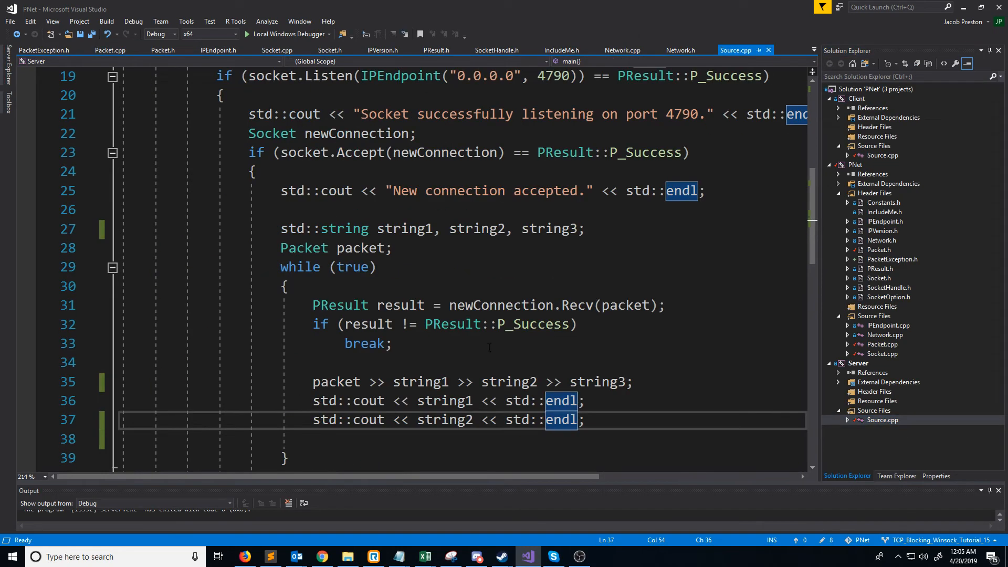
Wrap the packet extraction line in a try { } block
key("Up")
key("Up")
key("Up")
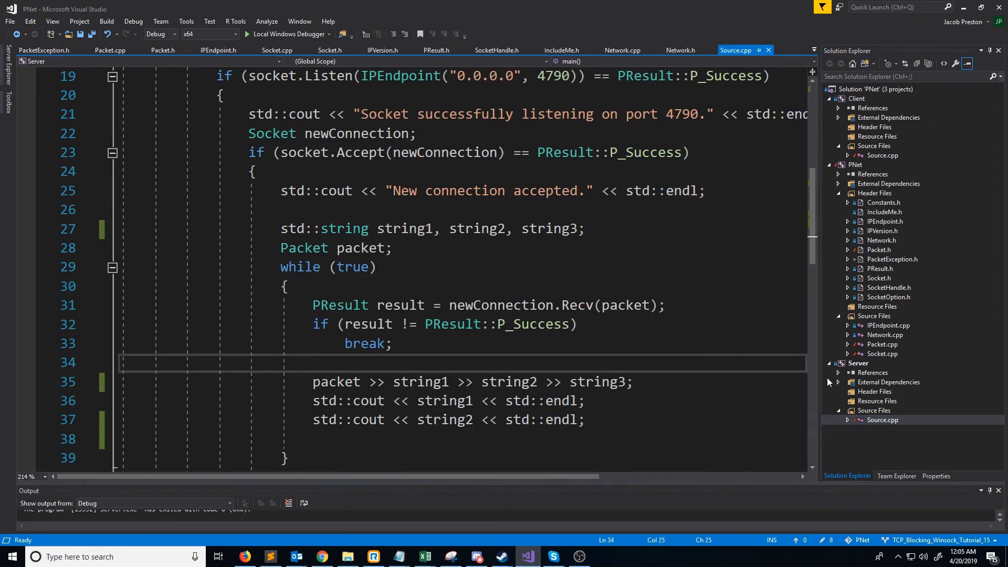
key("Return")
type("try")
key("Return")
type("{")
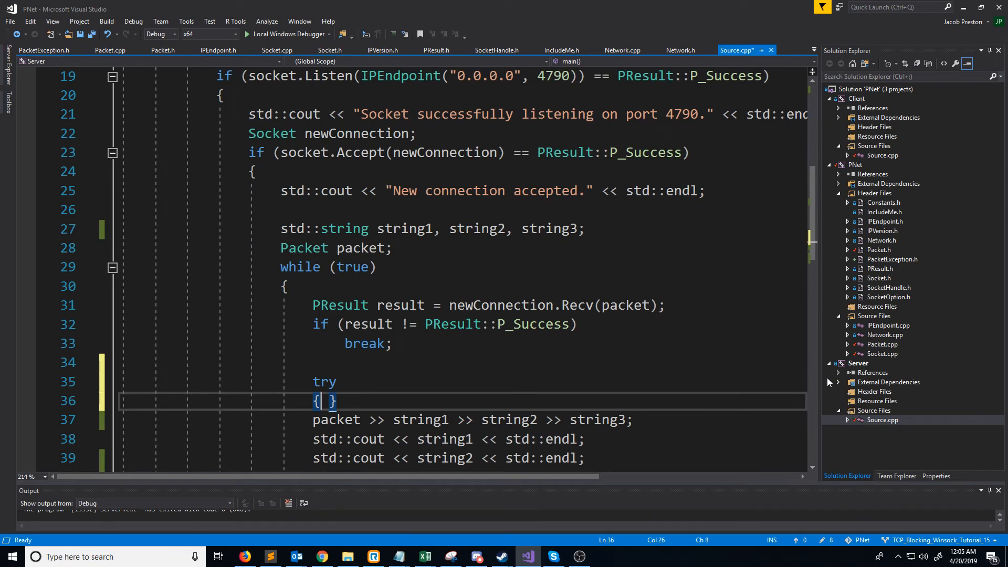
key("Delete")
key("Delete")
key("Down")
key("End")
key("Return")
type("}")
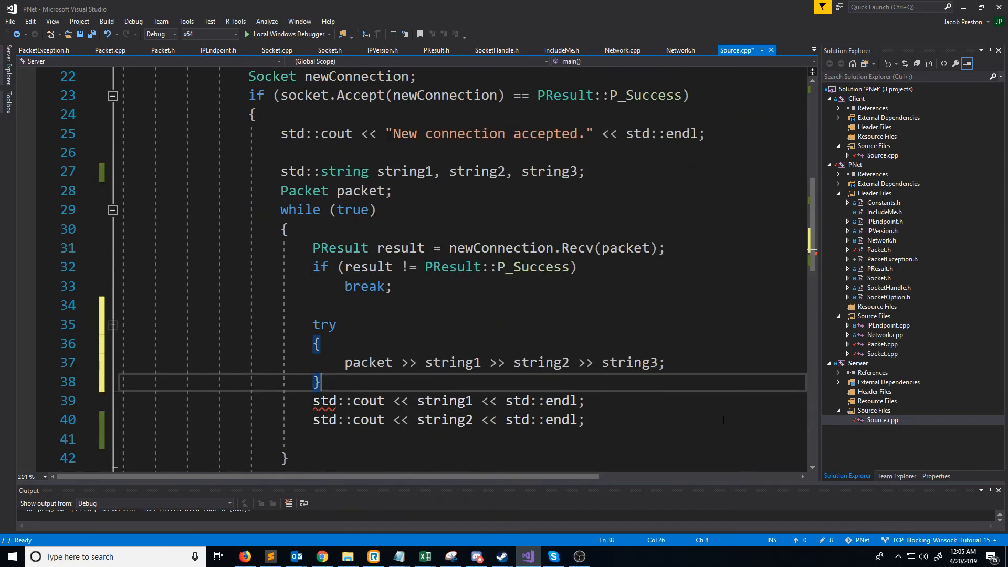
Add catch (PacketException & exception) printing exception.what() and breaking the loop
key("Return")
type("catch (PacketException & exception)")
key("Return")
type("{")
key("Return")
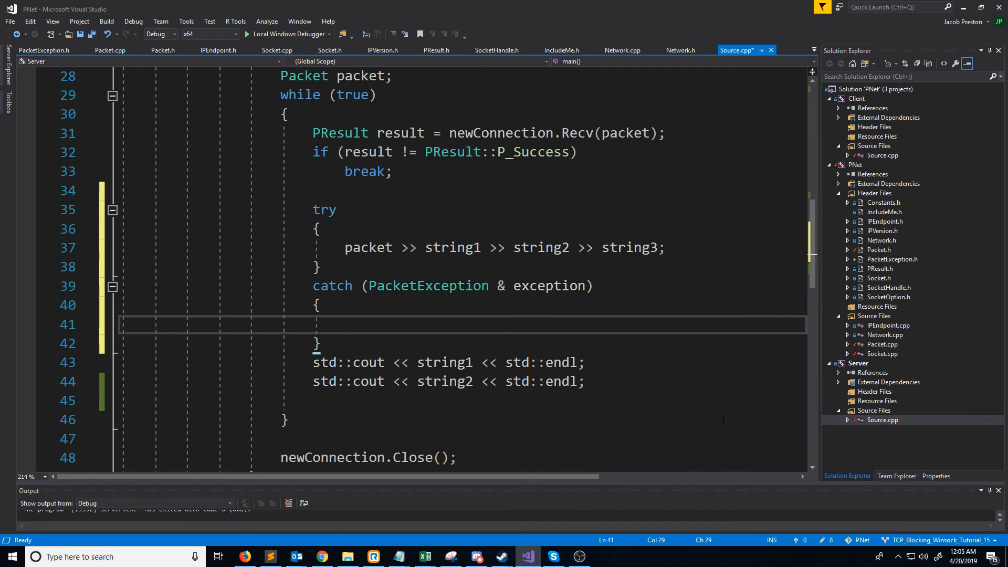
type("std::cout << exception.what() << std::endl;")
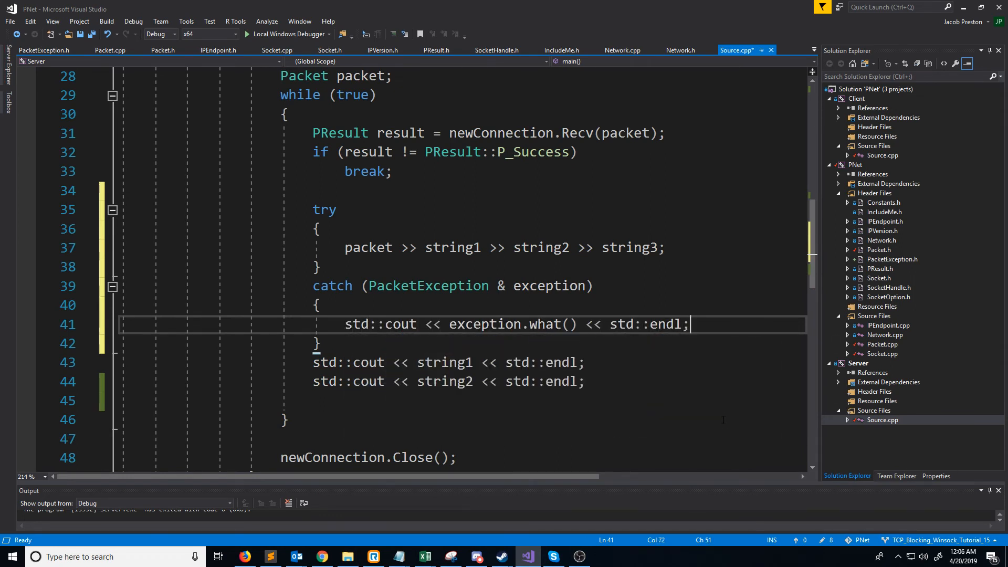
key("Return")
type("break;")
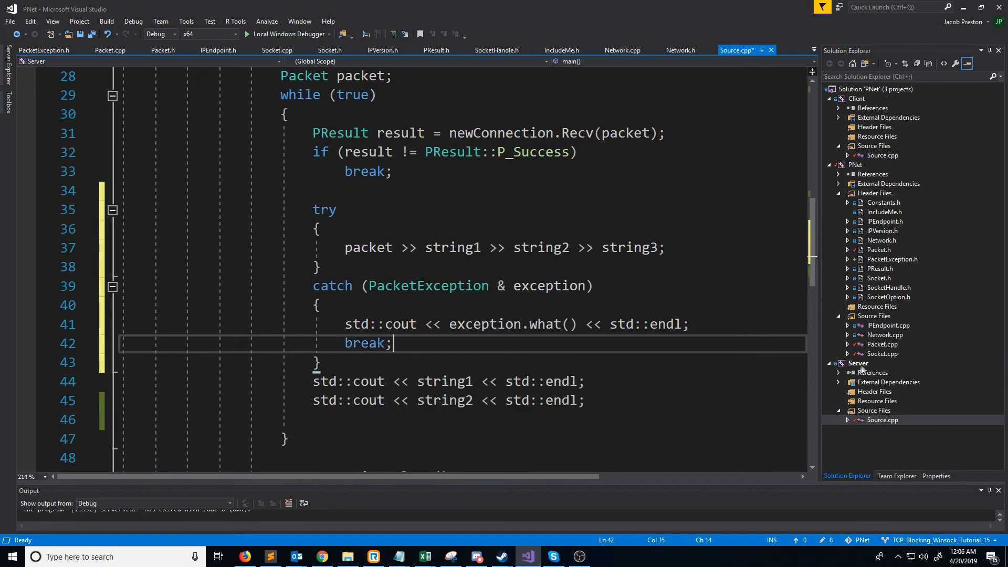
right_click(859, 364)
left_click(906, 220)
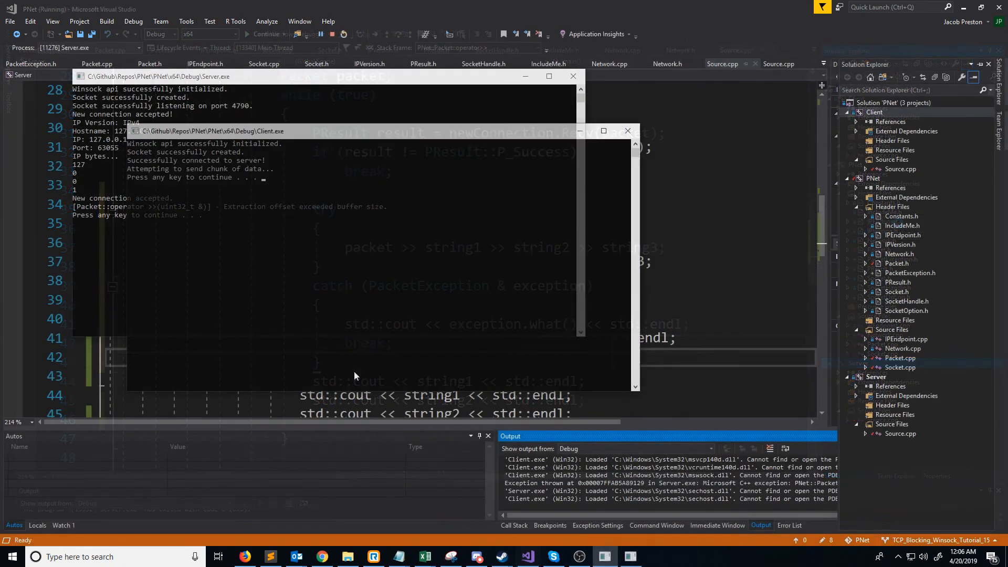
mouse_move(289, 144)
left_mouse_down()
mouse_move(306, 160)
mouse_move(353, 283)
left_mouse_up()
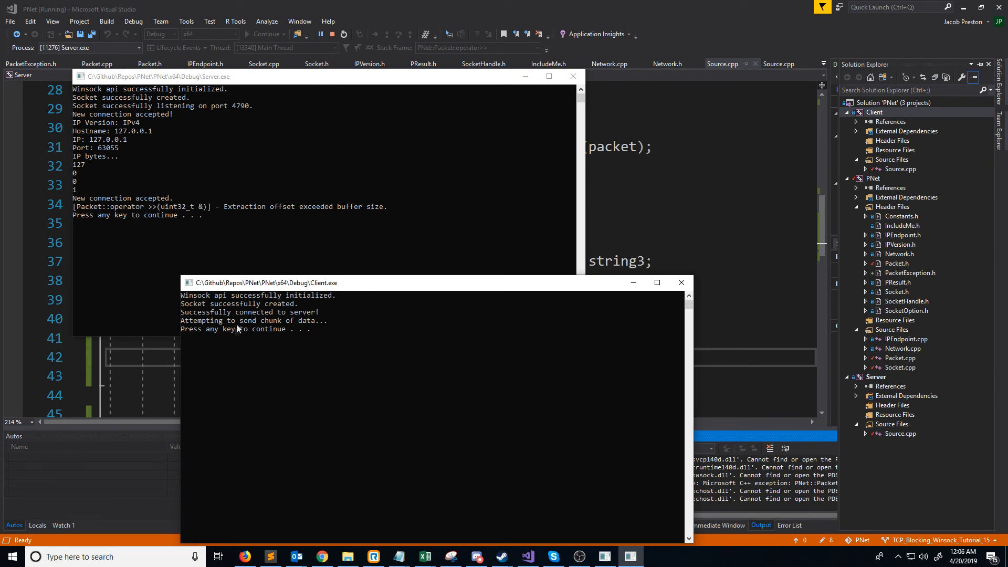
left_click(208, 218)
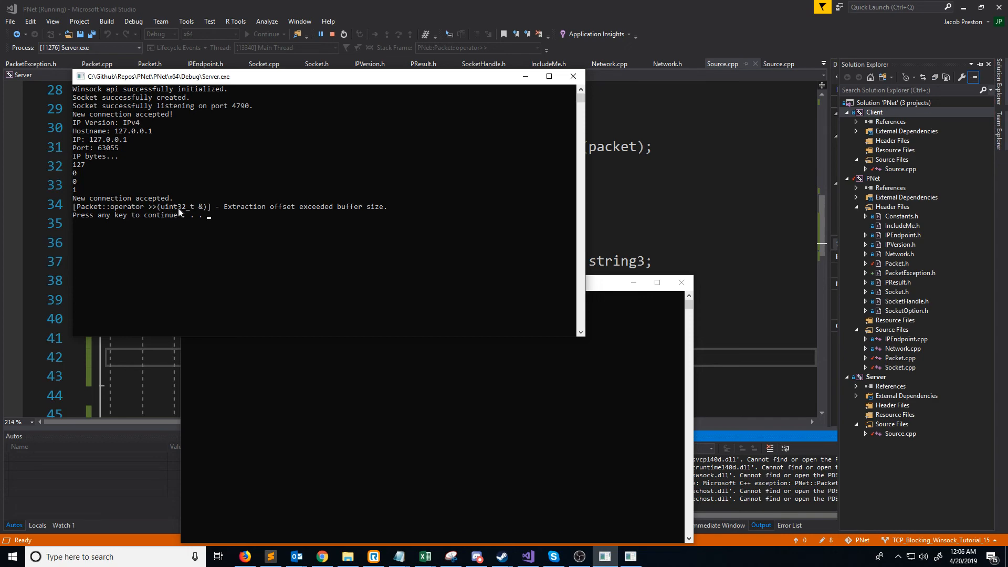
key("Return")
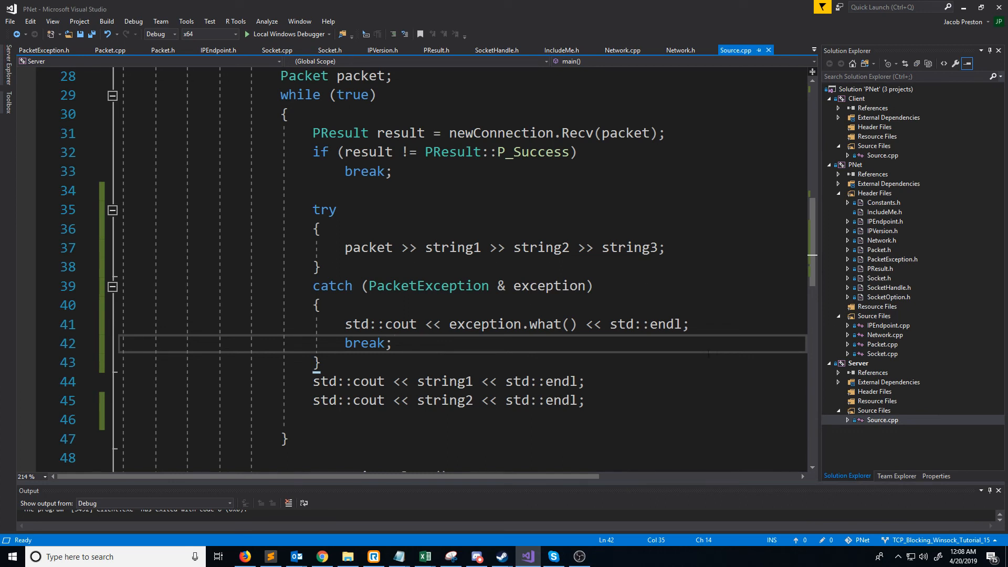
Review Packet.h's uint32_t and std::string insertion and extraction operator declarations
double_click(879, 250)
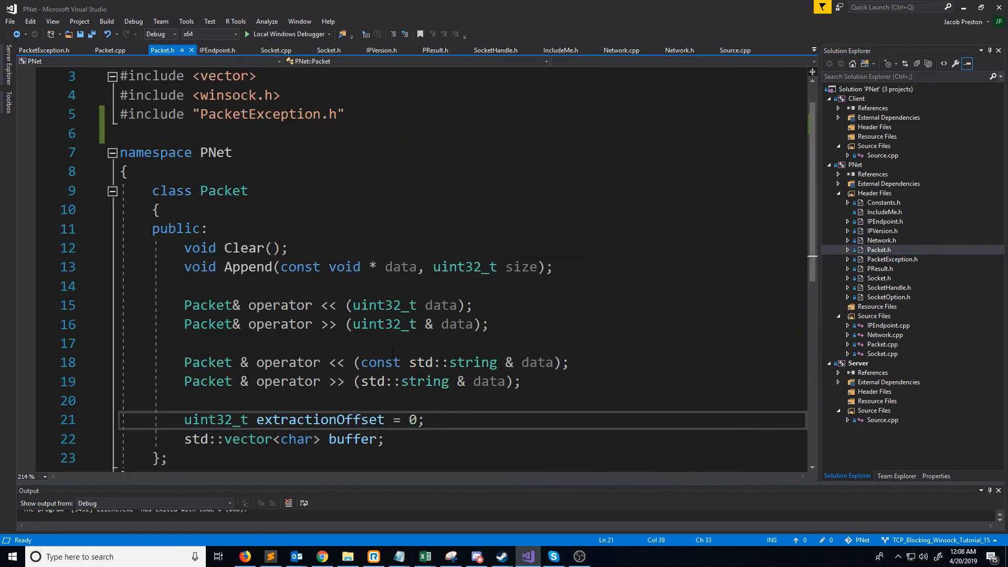
left_click_drag(523, 381, 184, 362)
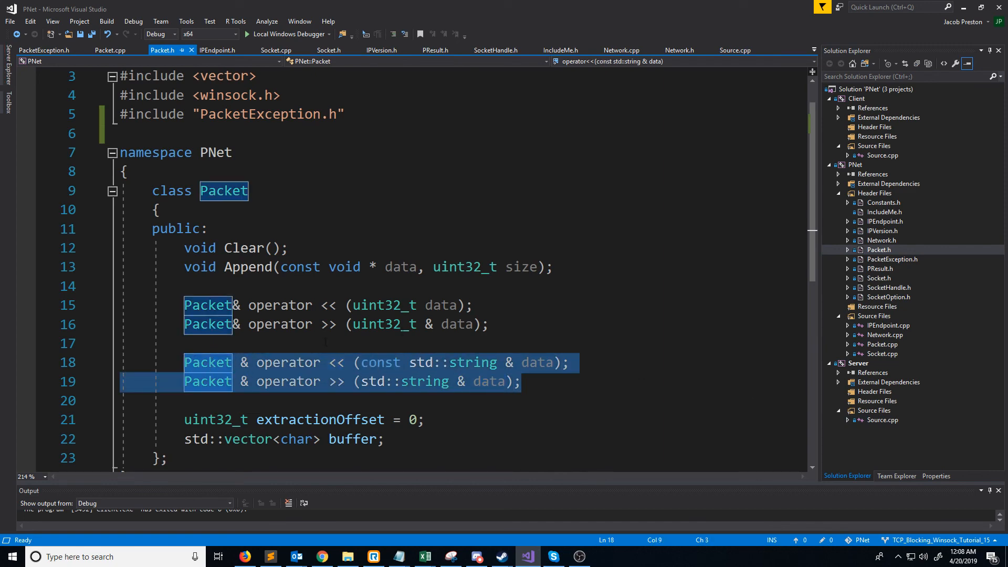
left_click_drag(490, 323, 184, 305)
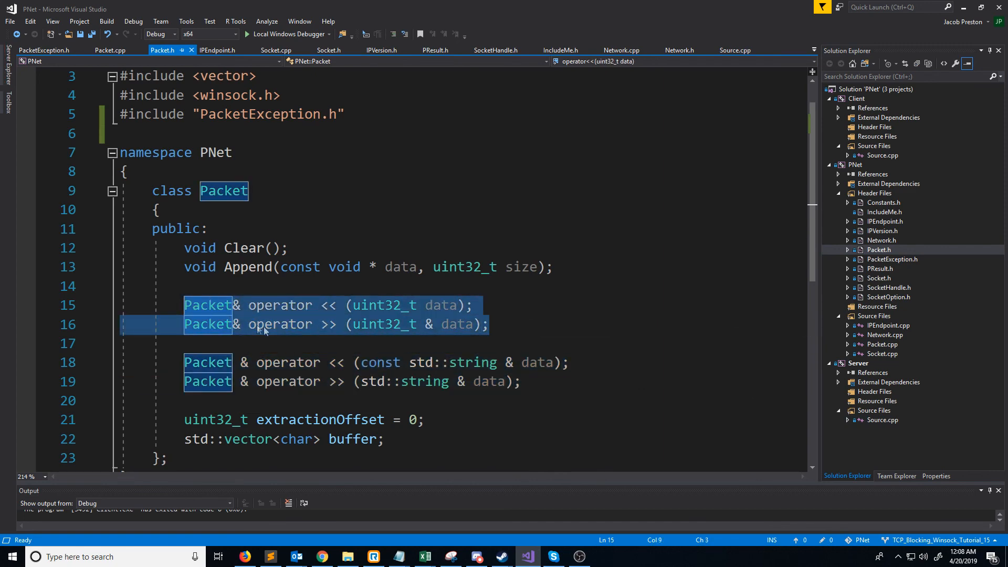
left_click_drag(490, 324, 184, 324)
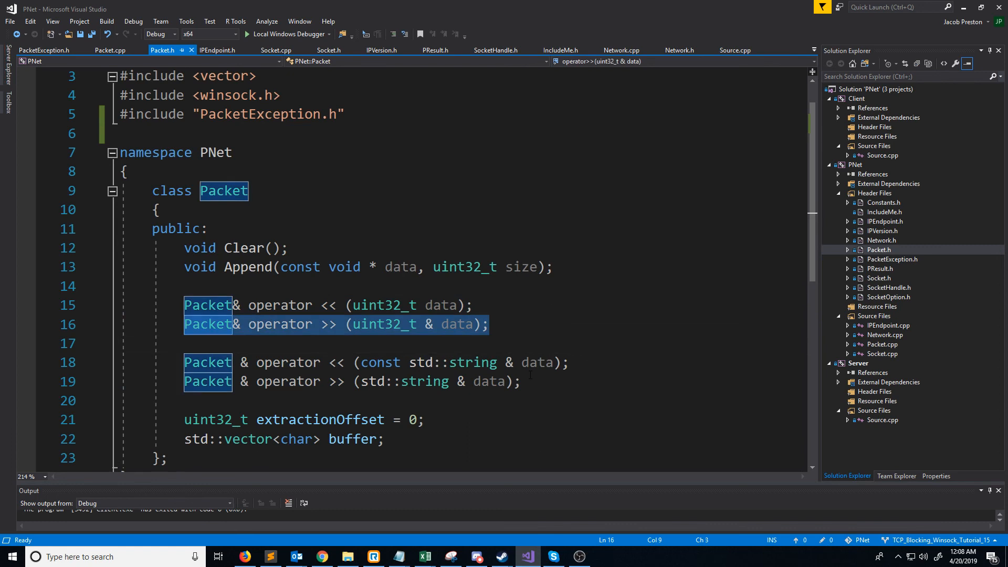
key("End")
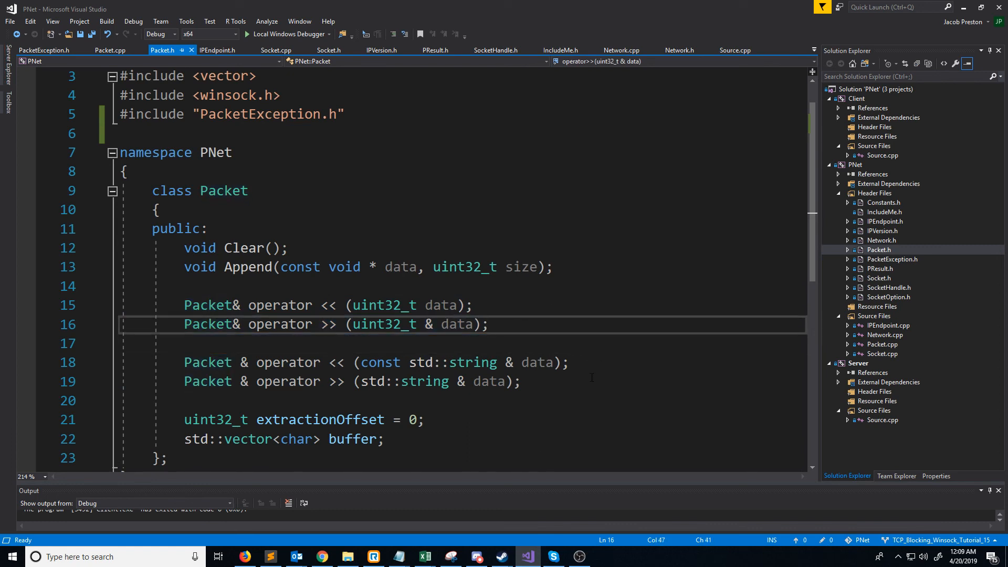